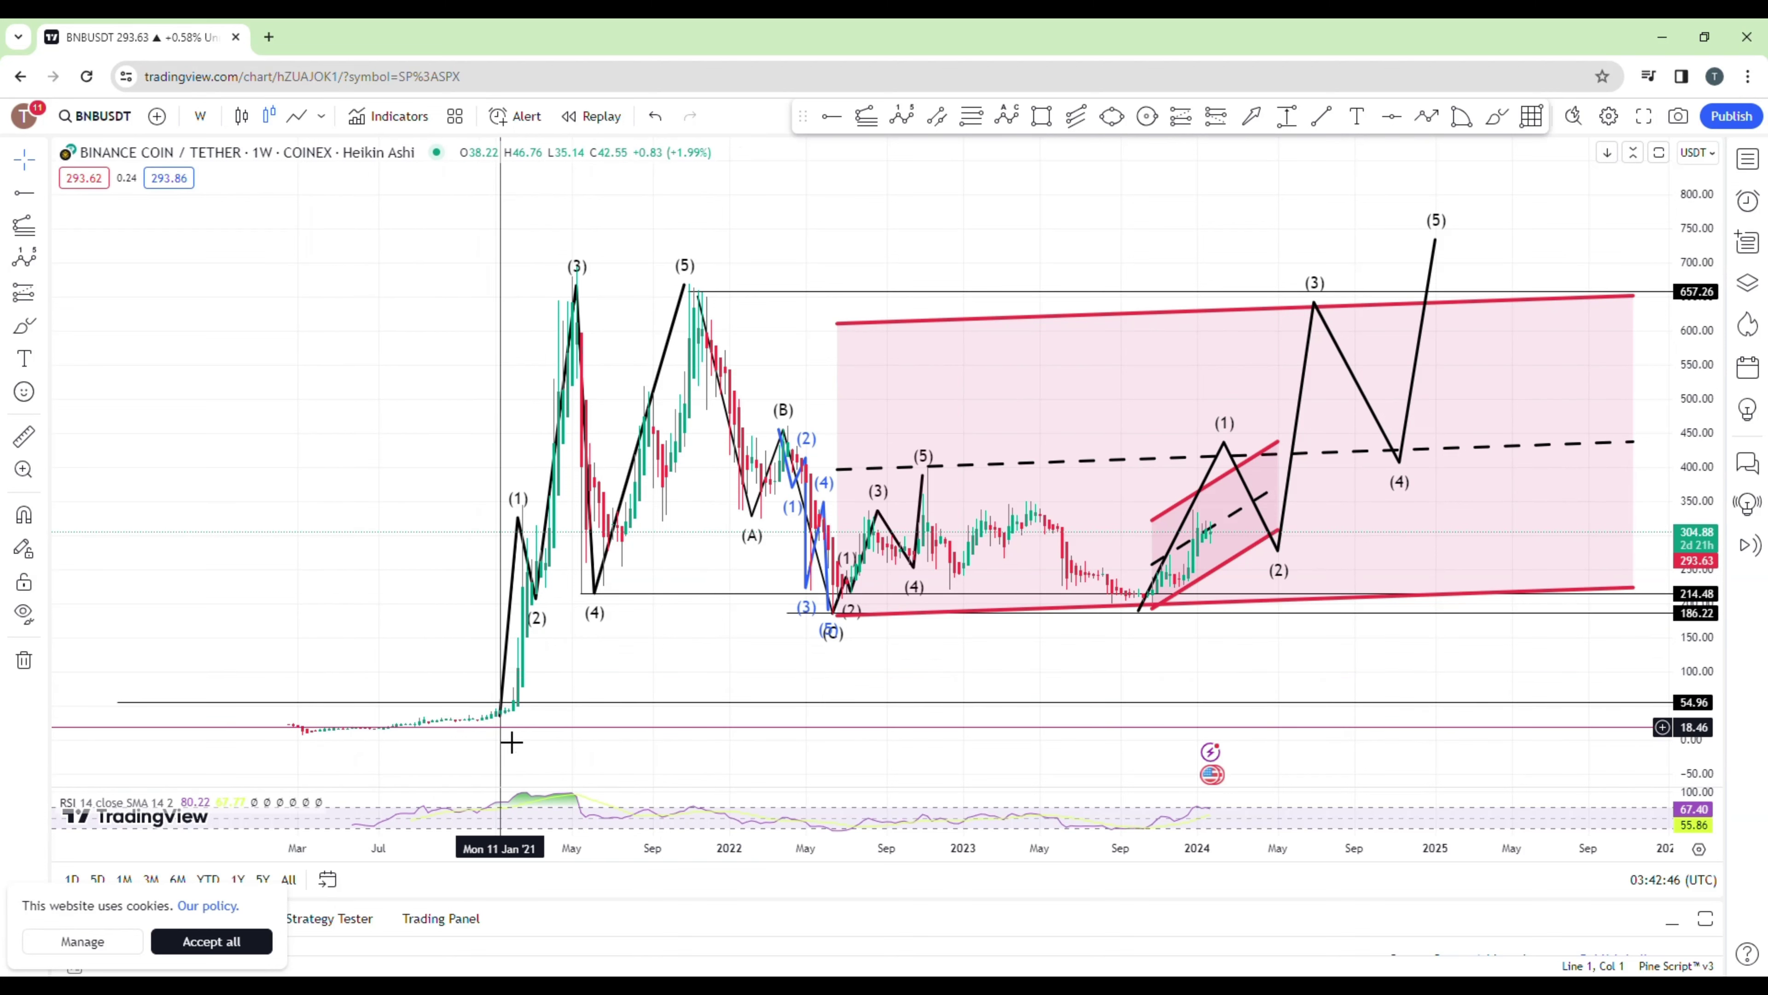
Step: Select and deselect the black impulse wave count a few times, leaving it selected
{"action": "left_click", "coordinate": [501, 712]}
{"action": "left_click", "coordinate": [510, 705]}
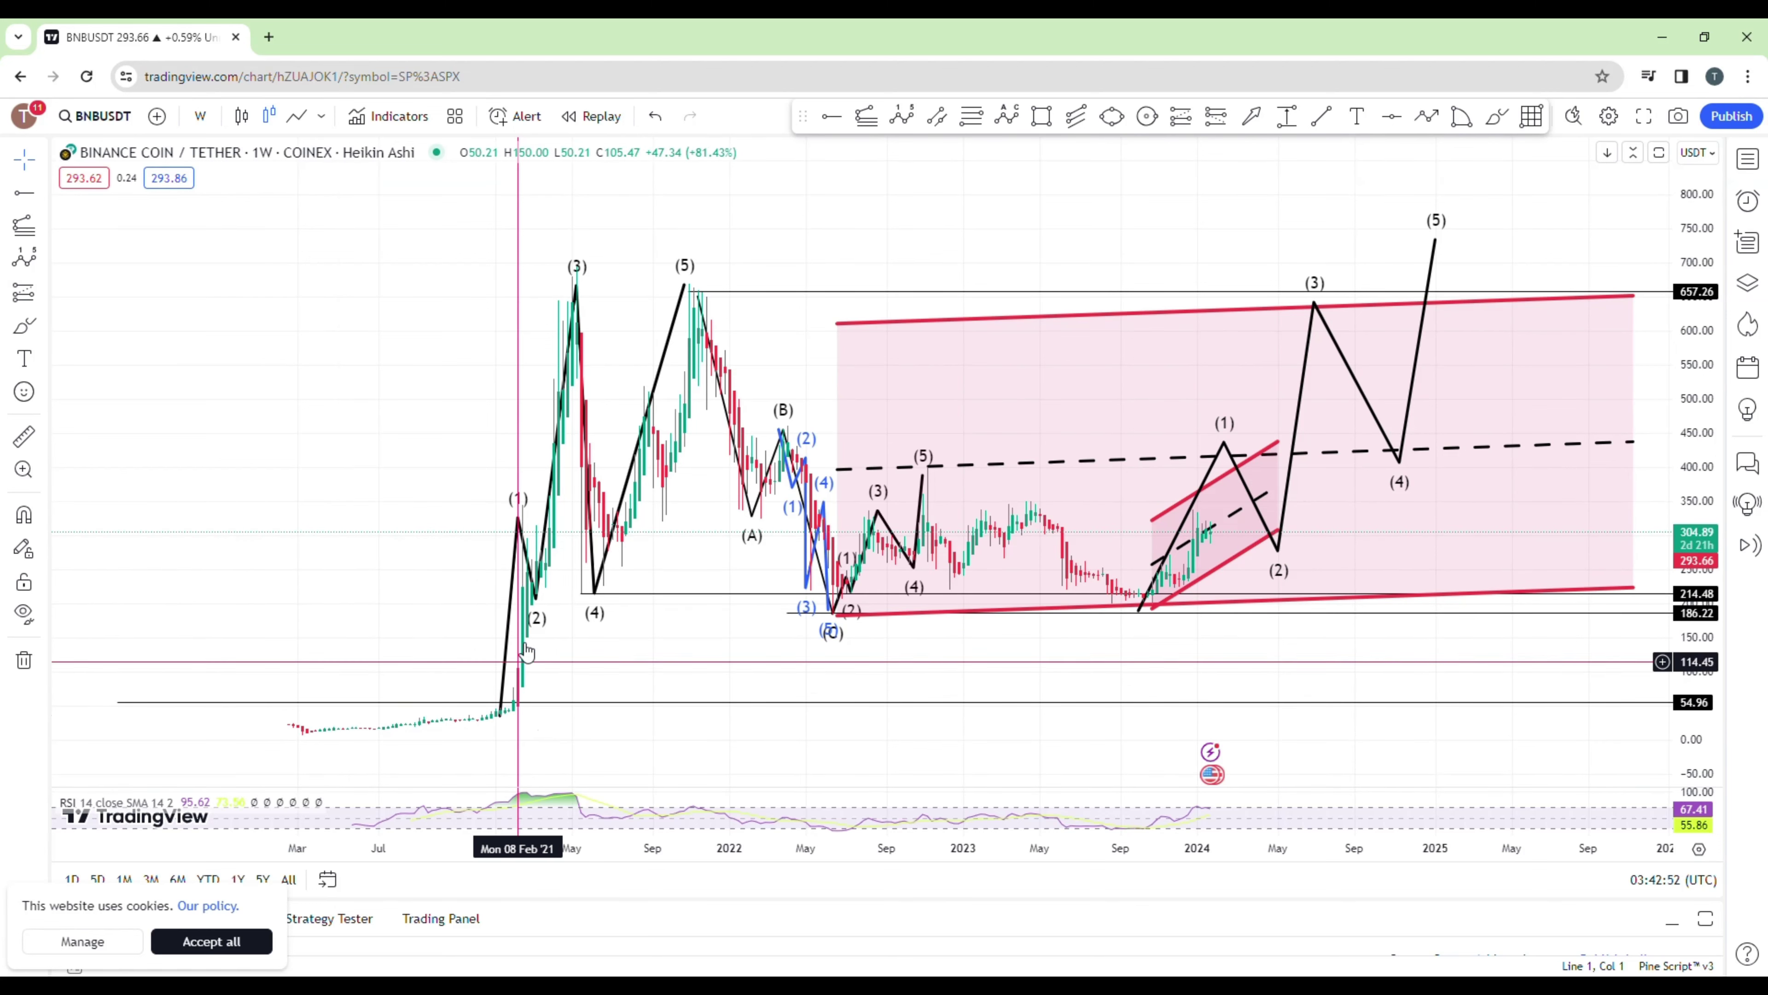
{"action": "left_click", "coordinate": [535, 606]}
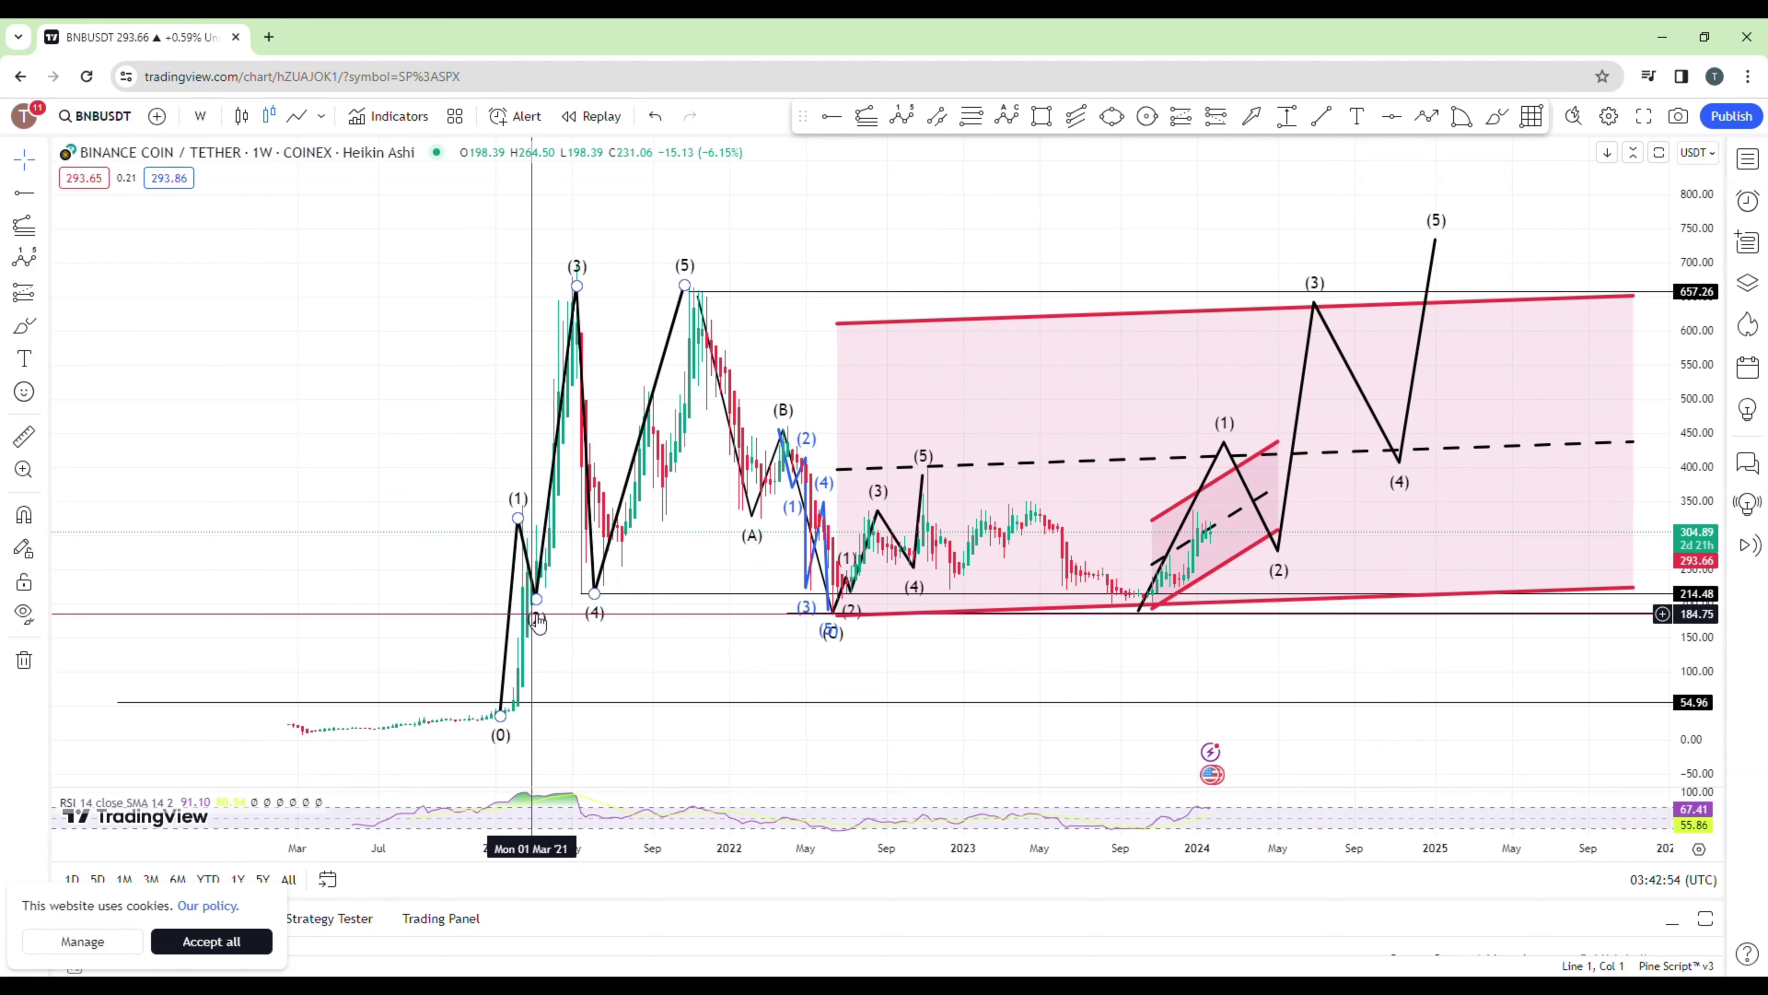
{"action": "left_click", "coordinate": [545, 496]}
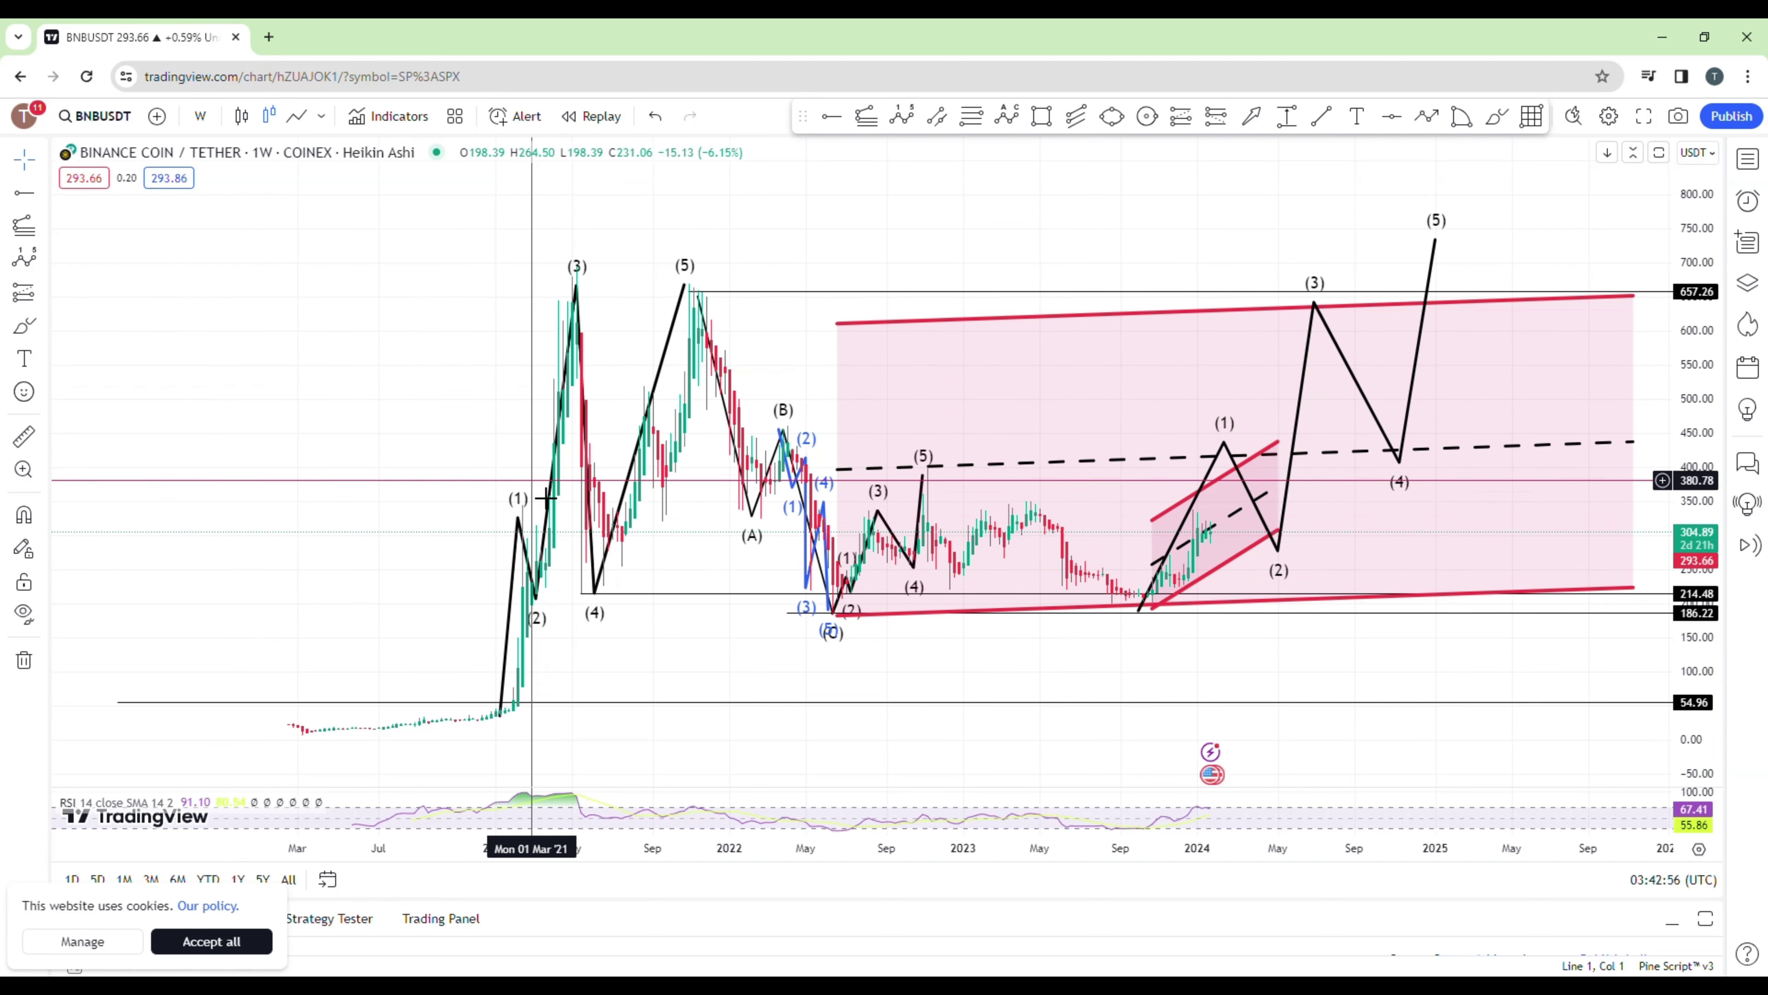
{"action": "left_click", "coordinate": [600, 590]}
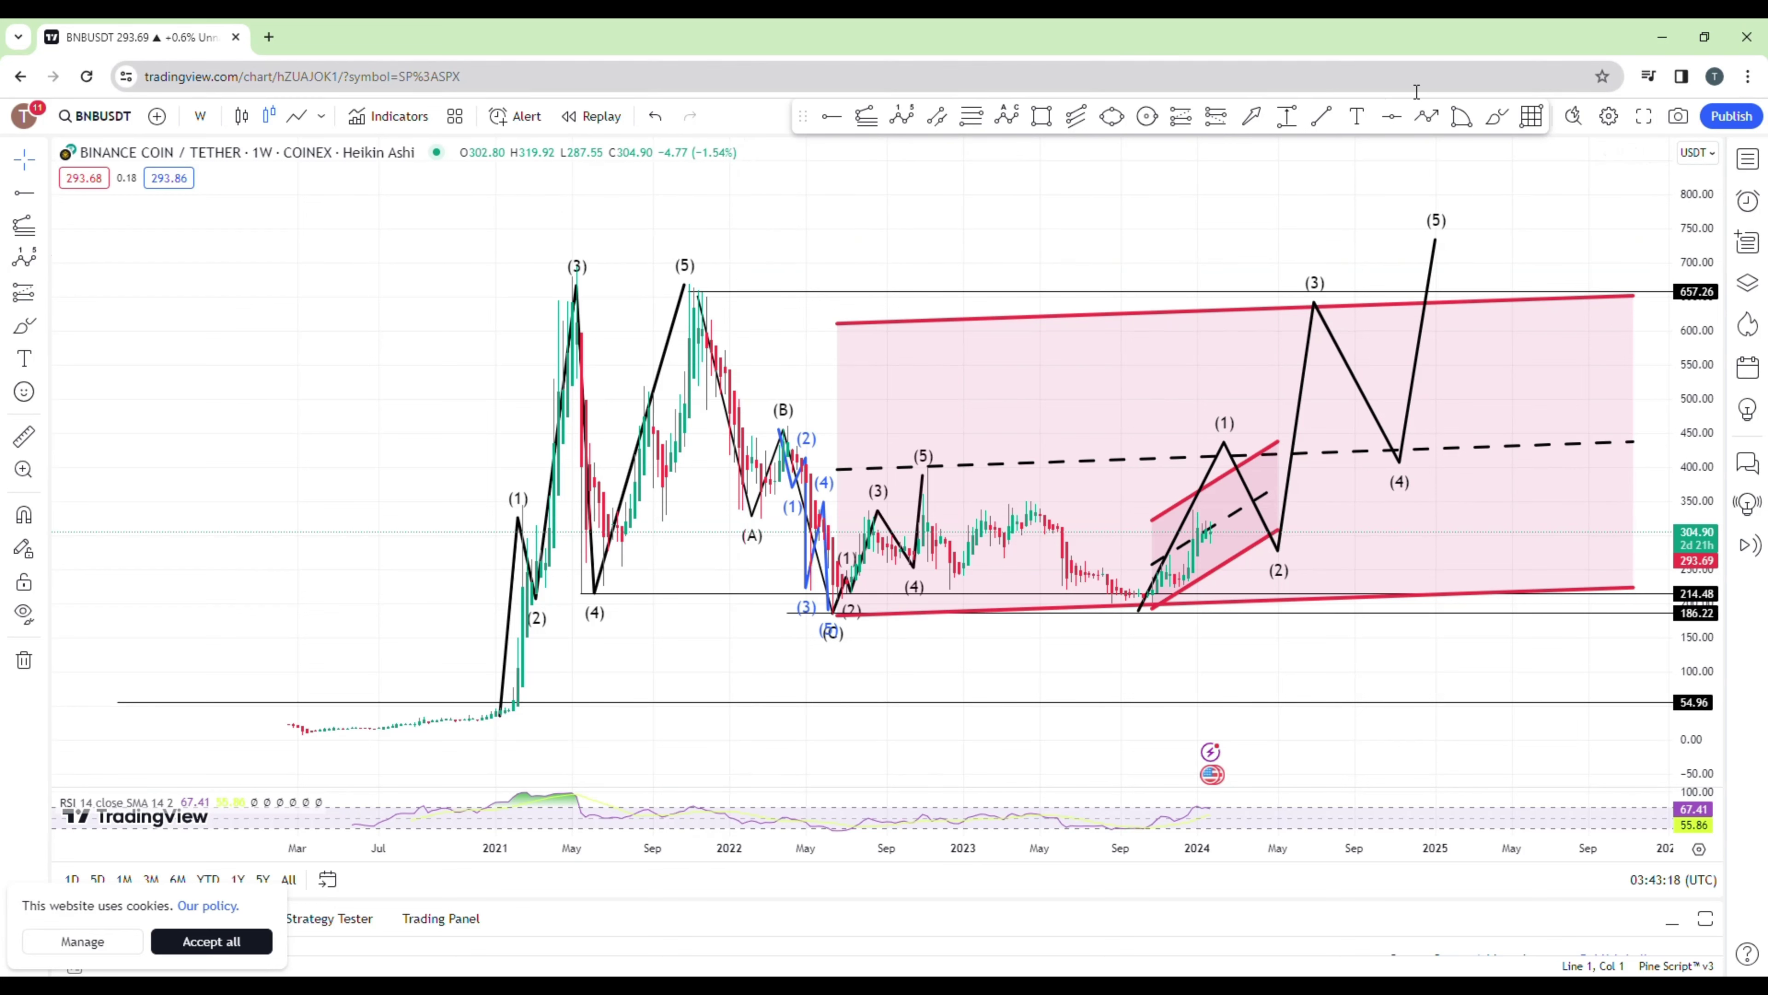
Step: Draw a four-point test polyline across the chart, then delete it
{"action": "left_click", "coordinate": [1428, 114]}
{"action": "left_click", "coordinate": [820, 237]}
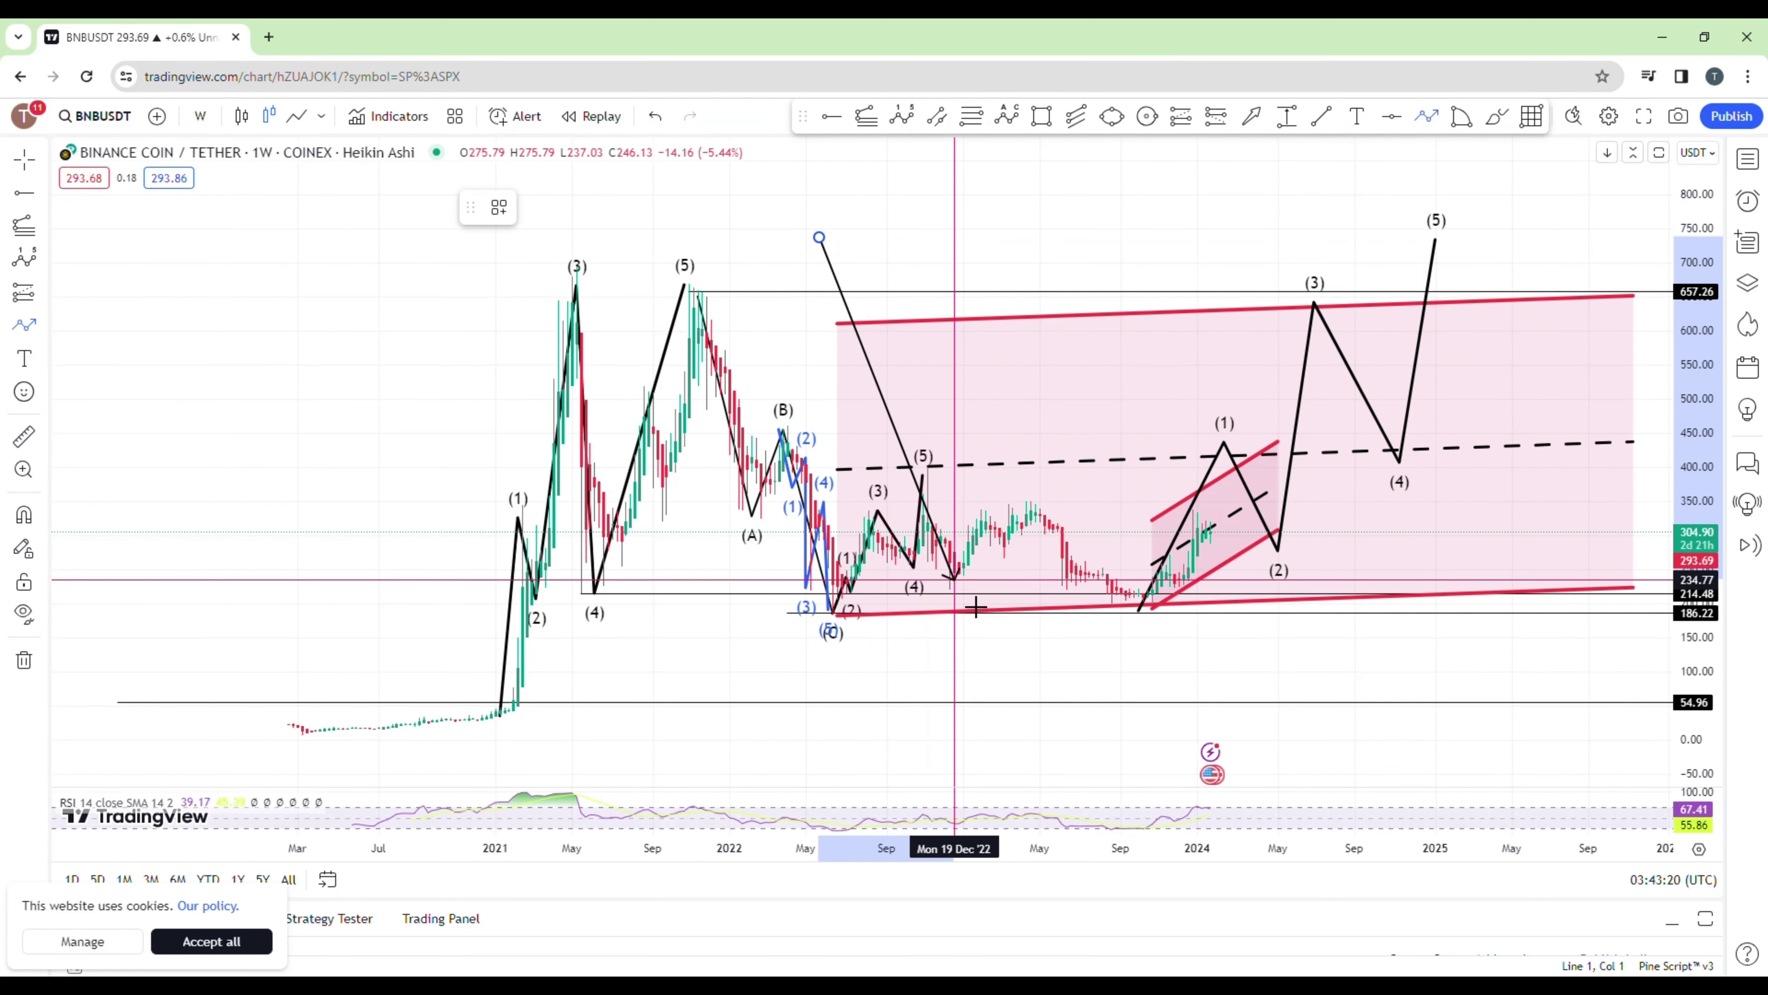
{"action": "left_click", "coordinate": [1053, 537]}
{"action": "left_click", "coordinate": [1112, 418]}
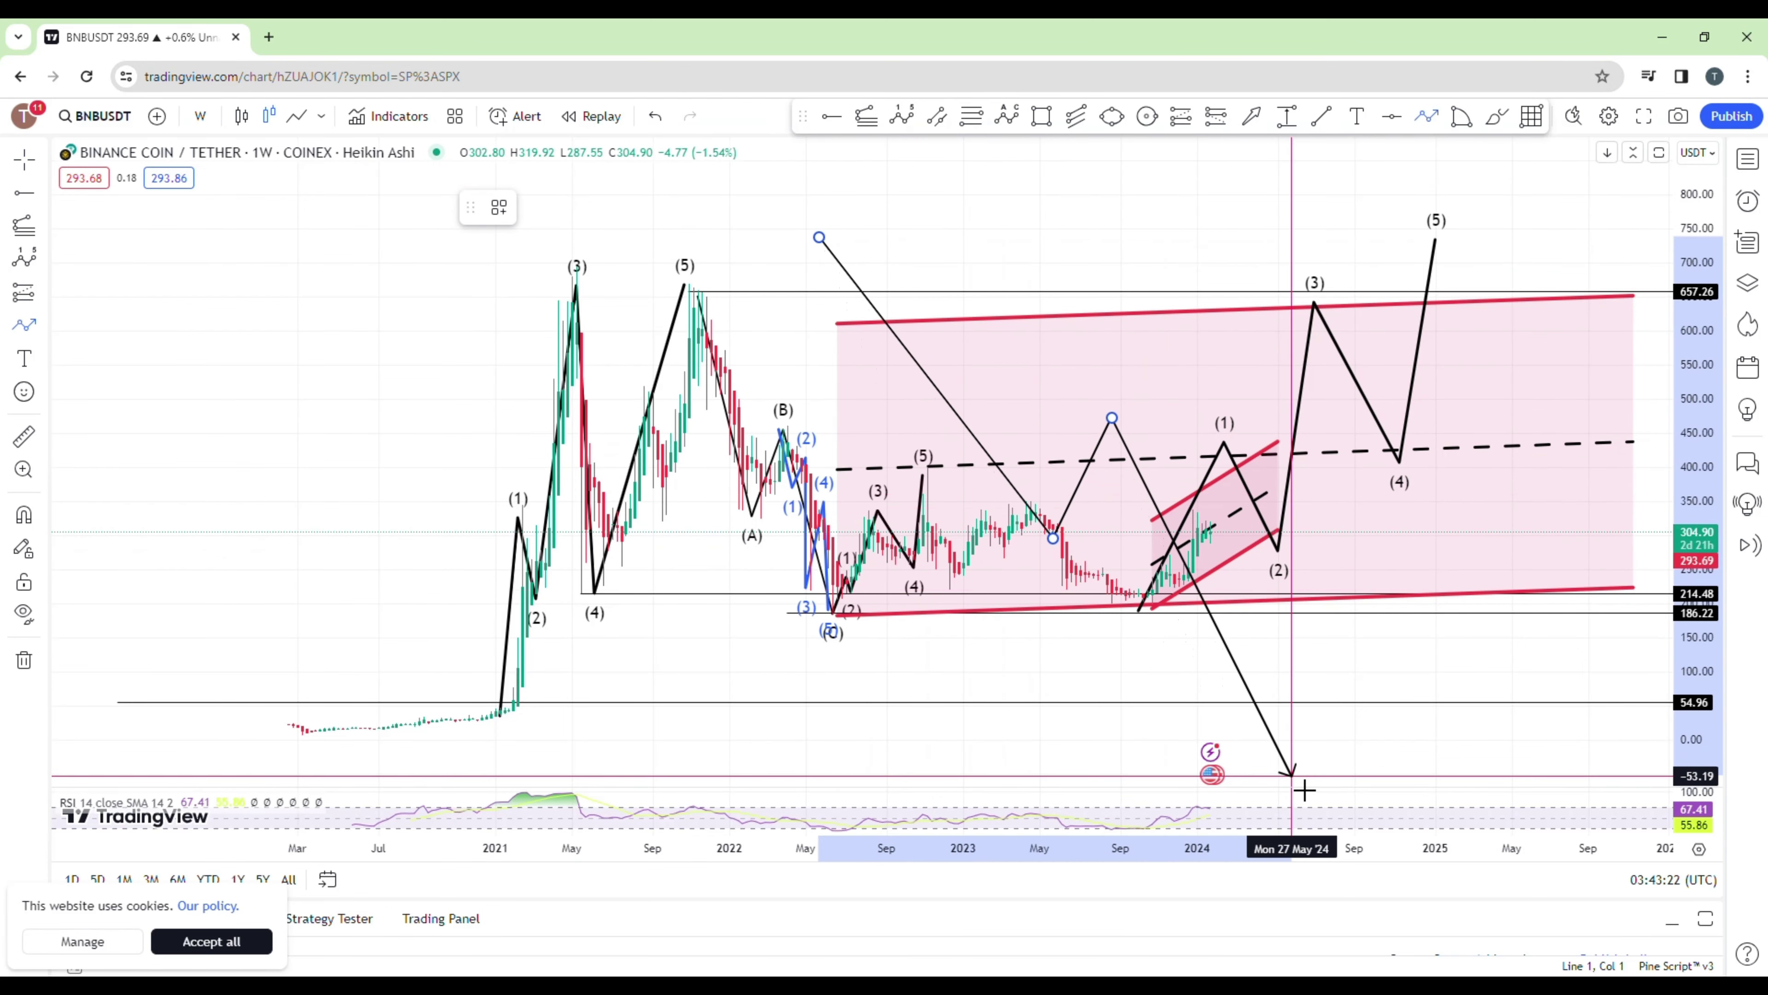
{"action": "left_click", "coordinate": [1296, 775]}
{"action": "left_click", "coordinate": [1299, 773]}
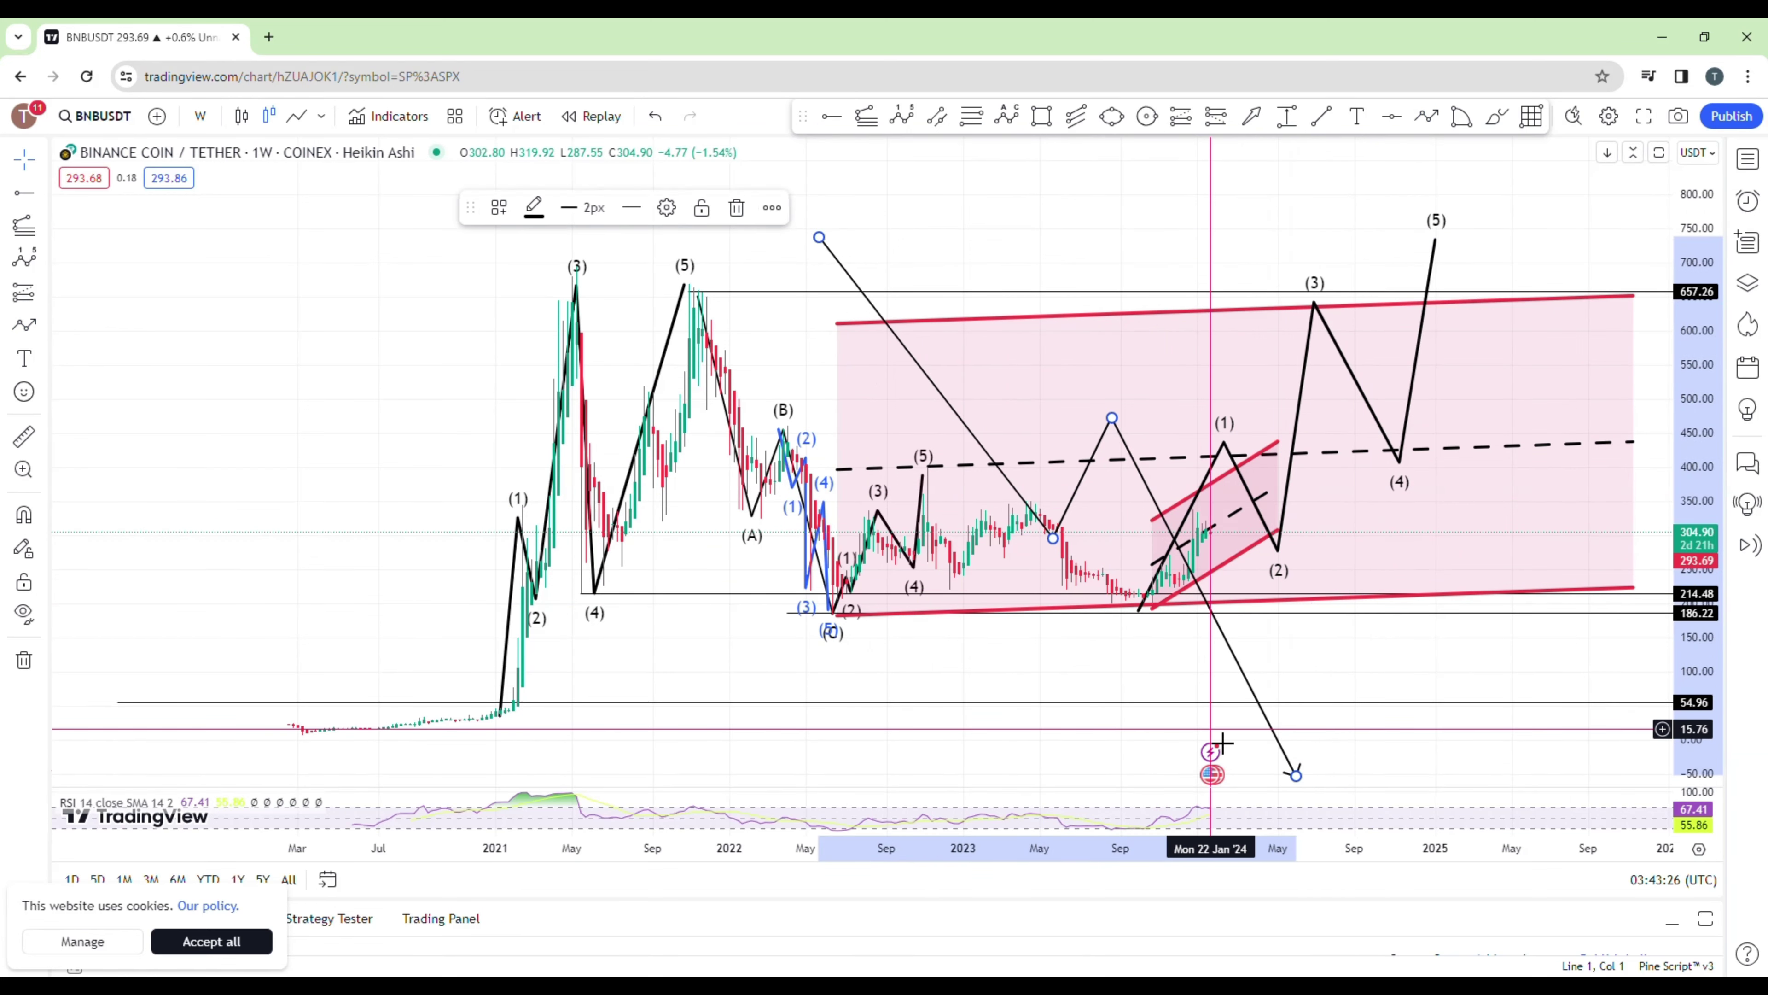
{"action": "key", "text": "Delete"}
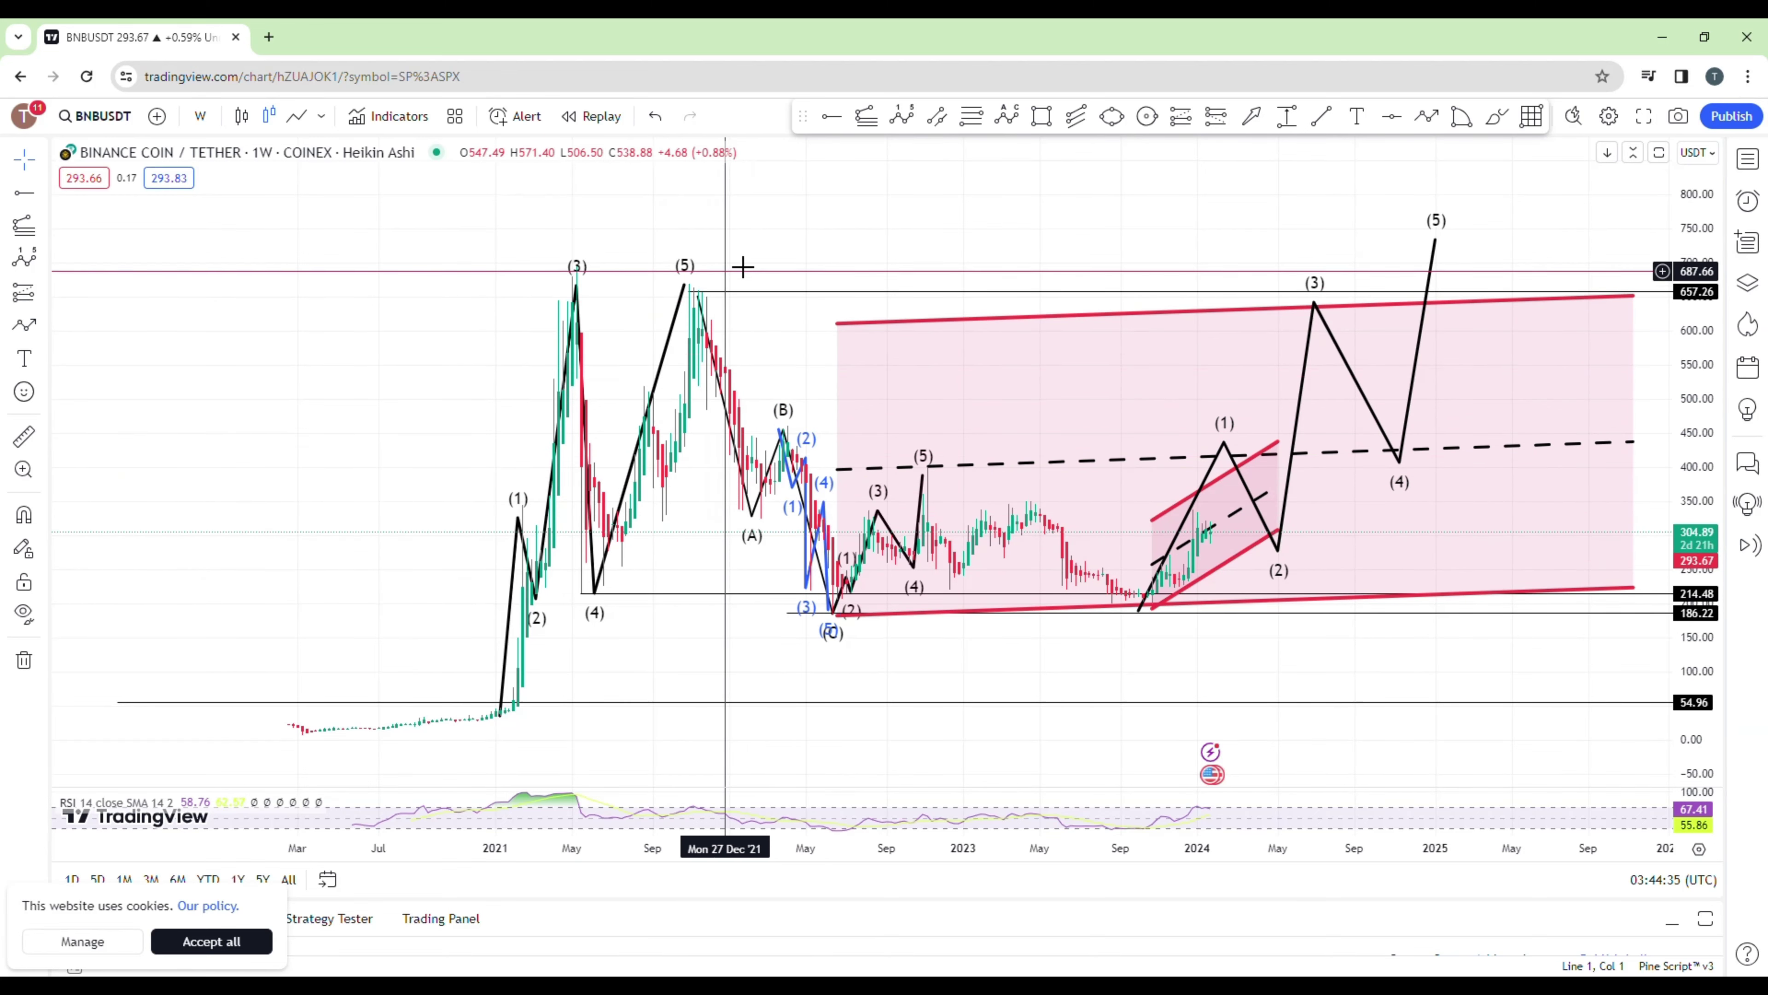
Step: Pan the chart left to reveal future space, then select and deselect the black wave count
{"action": "left_click_drag", "start_coordinate": [849, 229], "coordinate": [703, 269]}
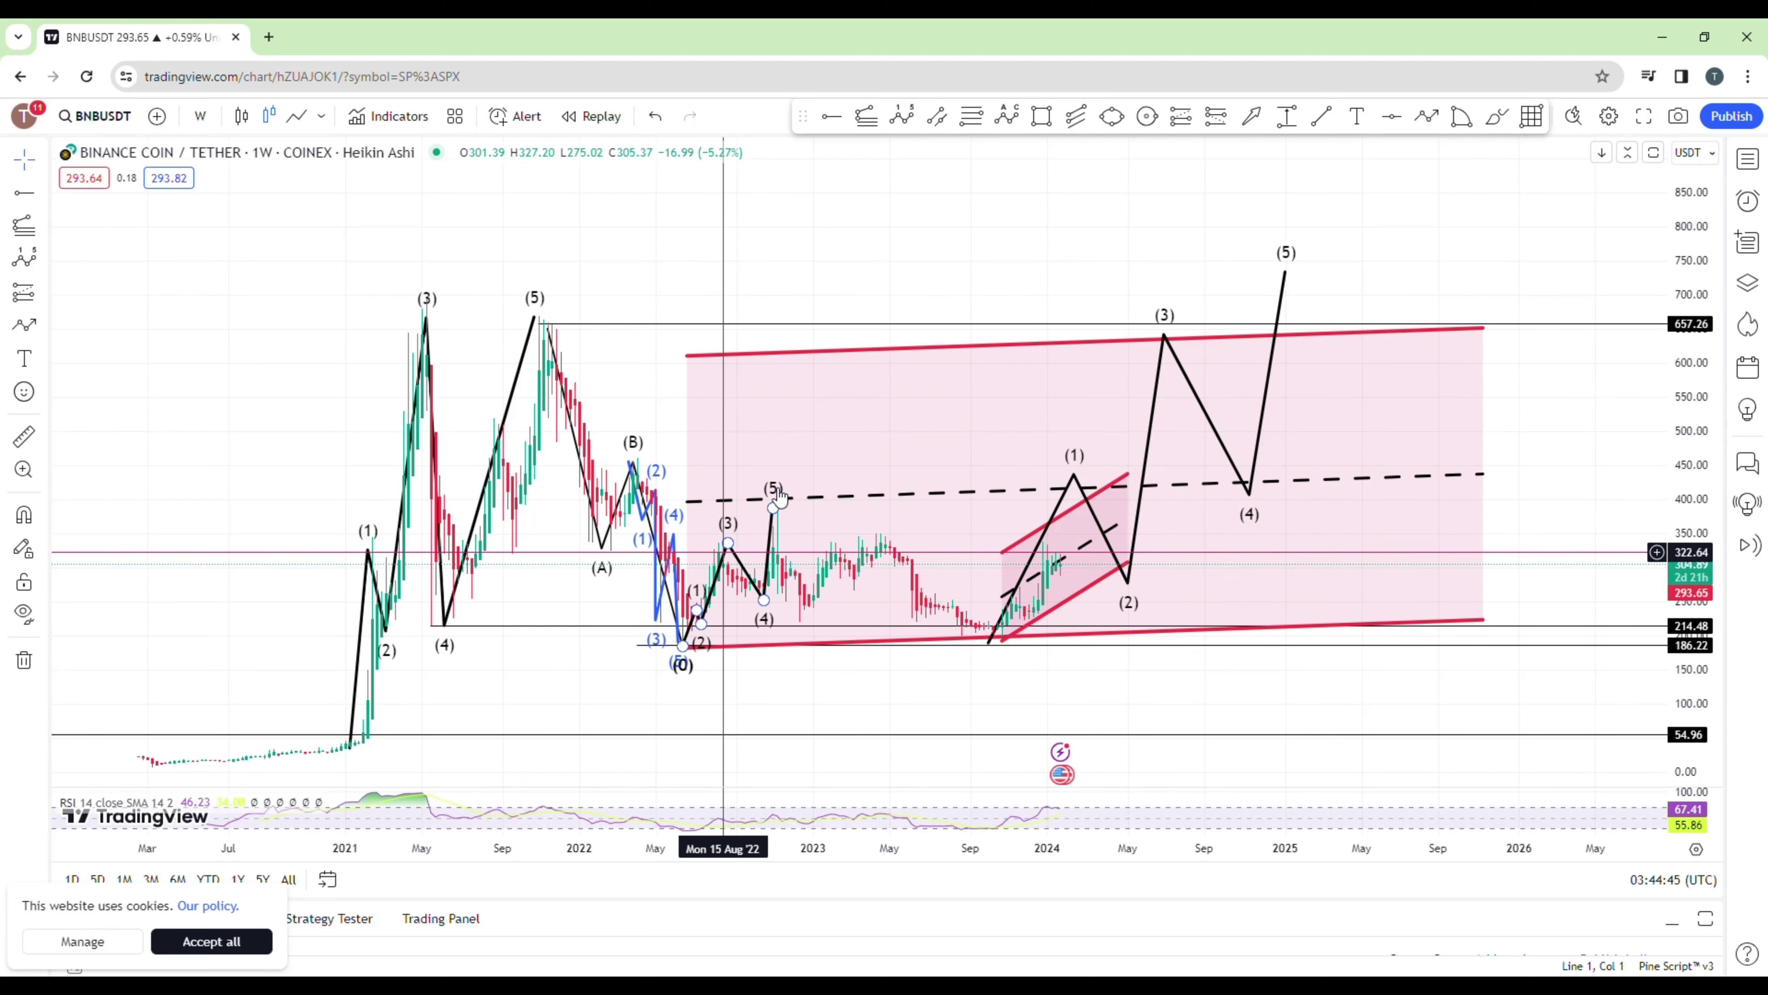
{"action": "left_click", "coordinate": [987, 639]}
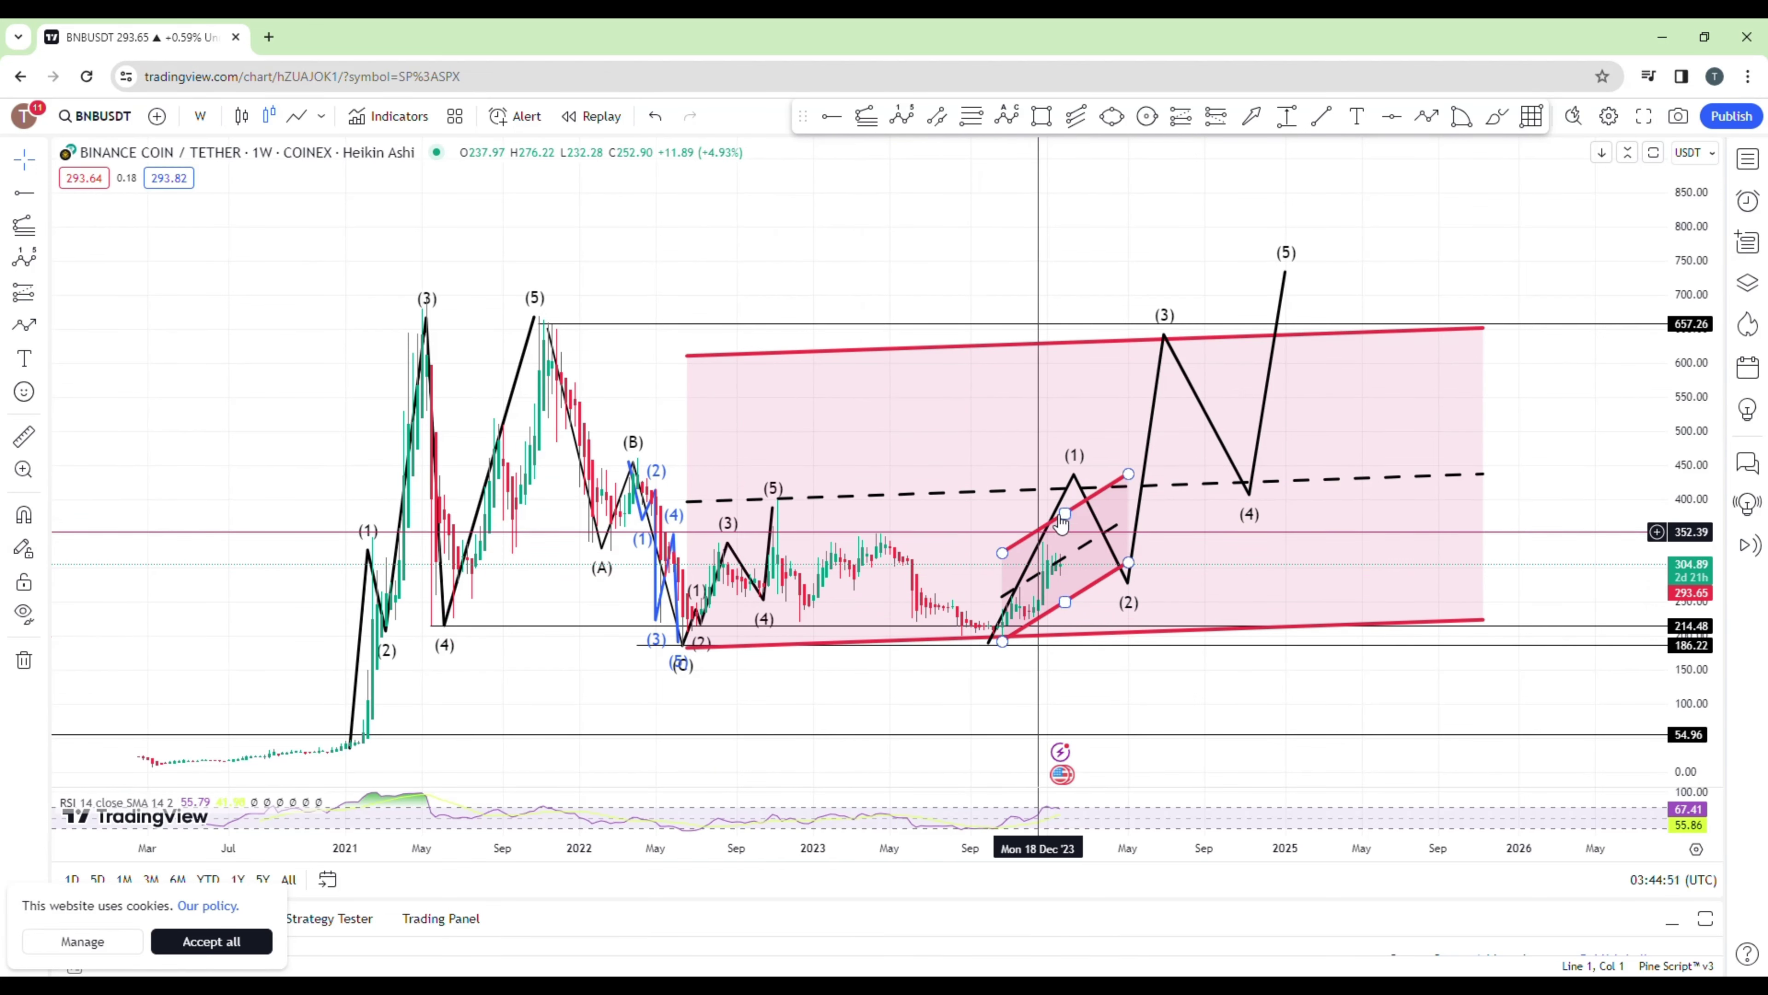
{"action": "left_click", "coordinate": [1032, 664]}
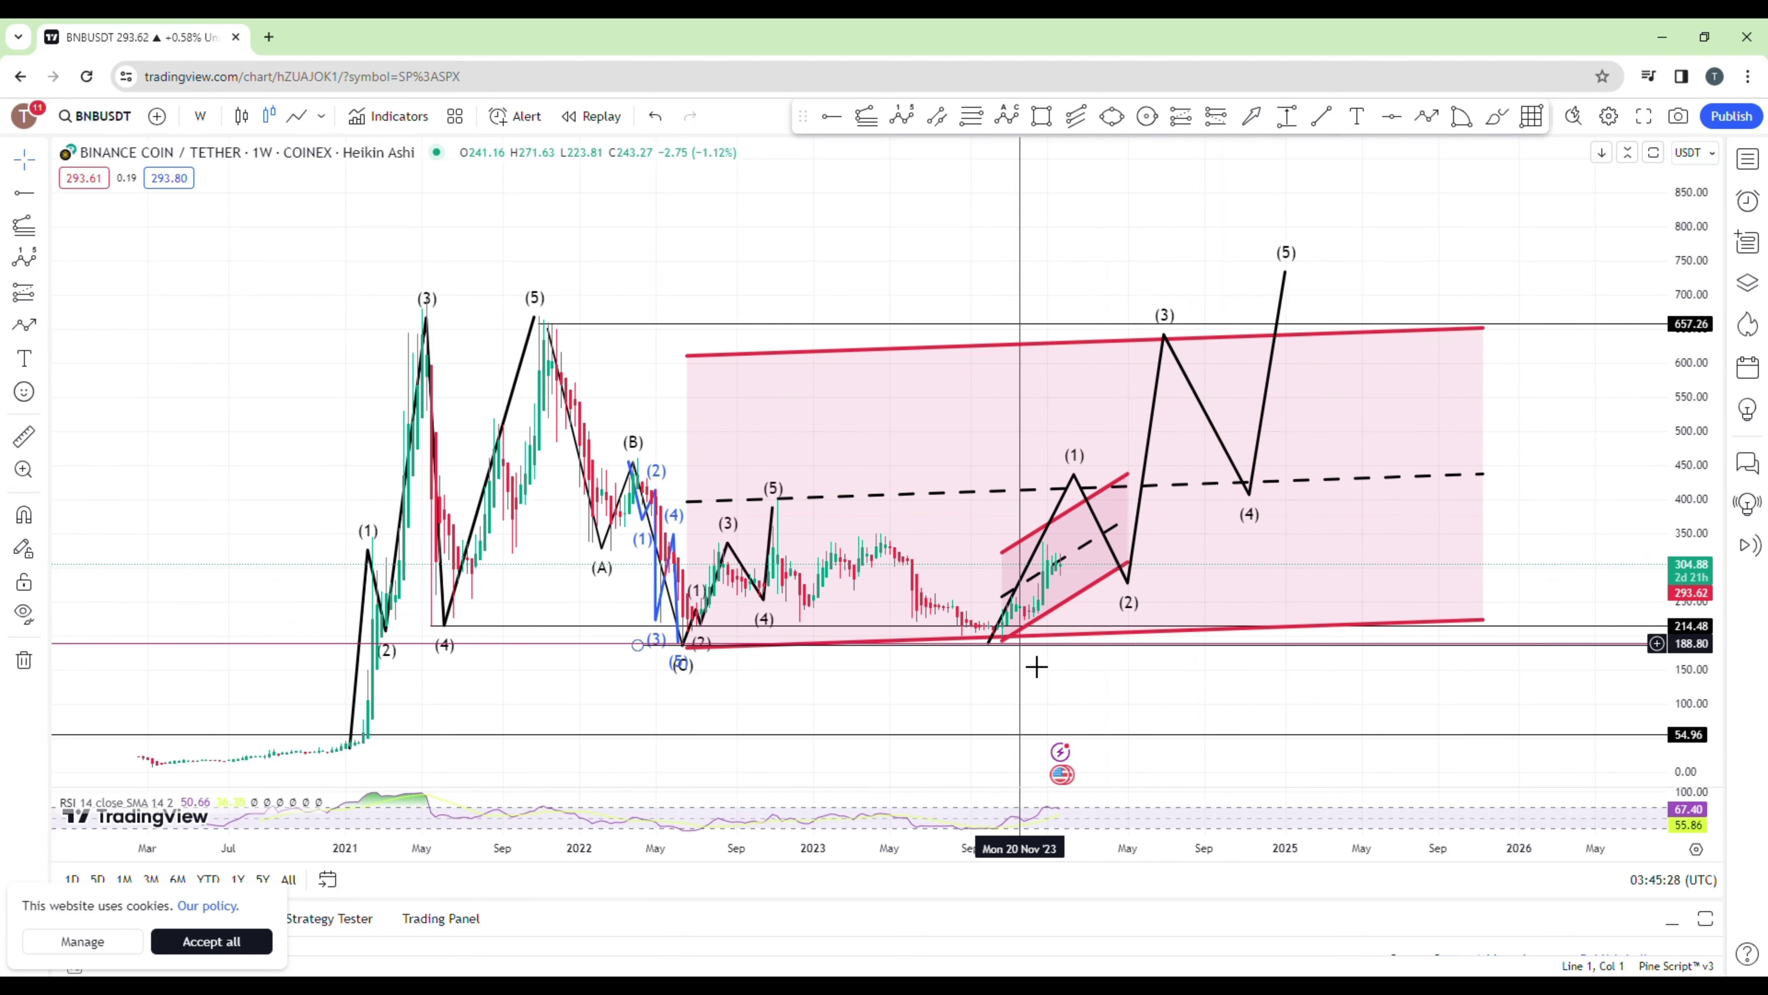
Step: Select the blue sub-wave count, then the black (1)-(5) wave, then the blue count again
{"action": "left_click", "coordinate": [679, 642]}
{"action": "left_click", "coordinate": [702, 630]}
{"action": "left_click", "coordinate": [805, 547]}
{"action": "left_click", "coordinate": [676, 536]}
Step: Add a horizontal level at 344.27 and a horizontal ray from Feb '22 near 244
{"action": "left_click", "coordinate": [832, 116]}
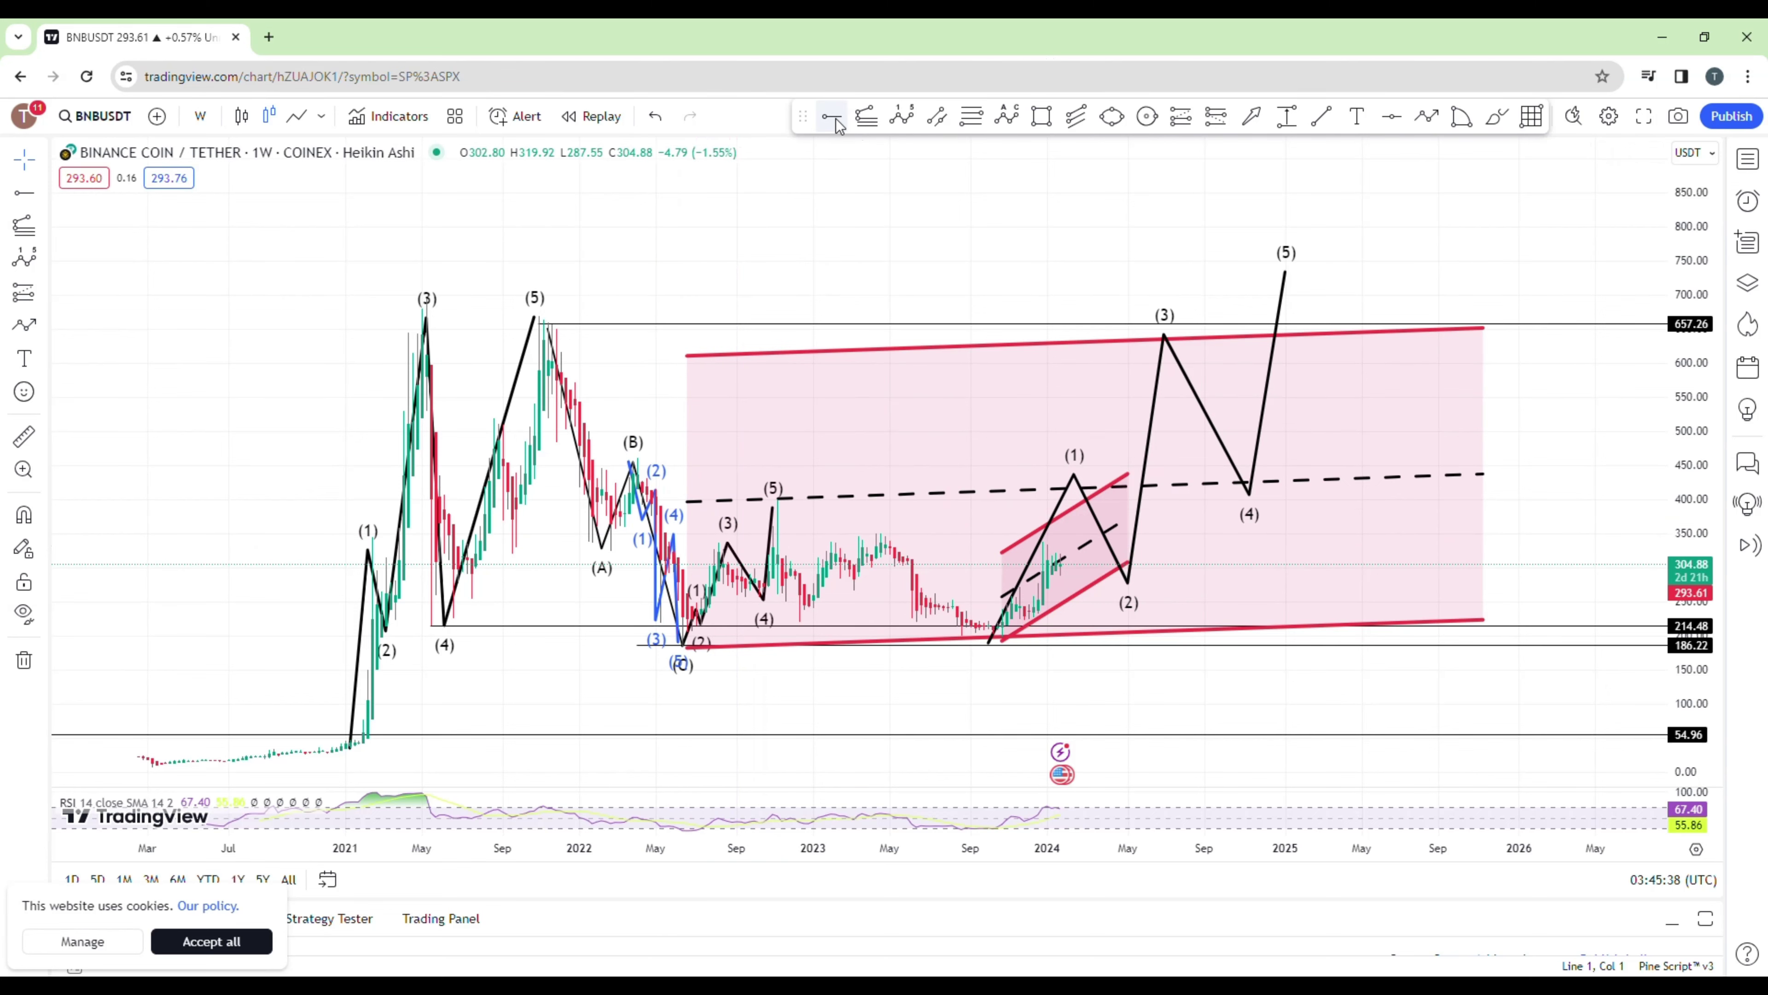
{"action": "left_click", "coordinate": [611, 542]}
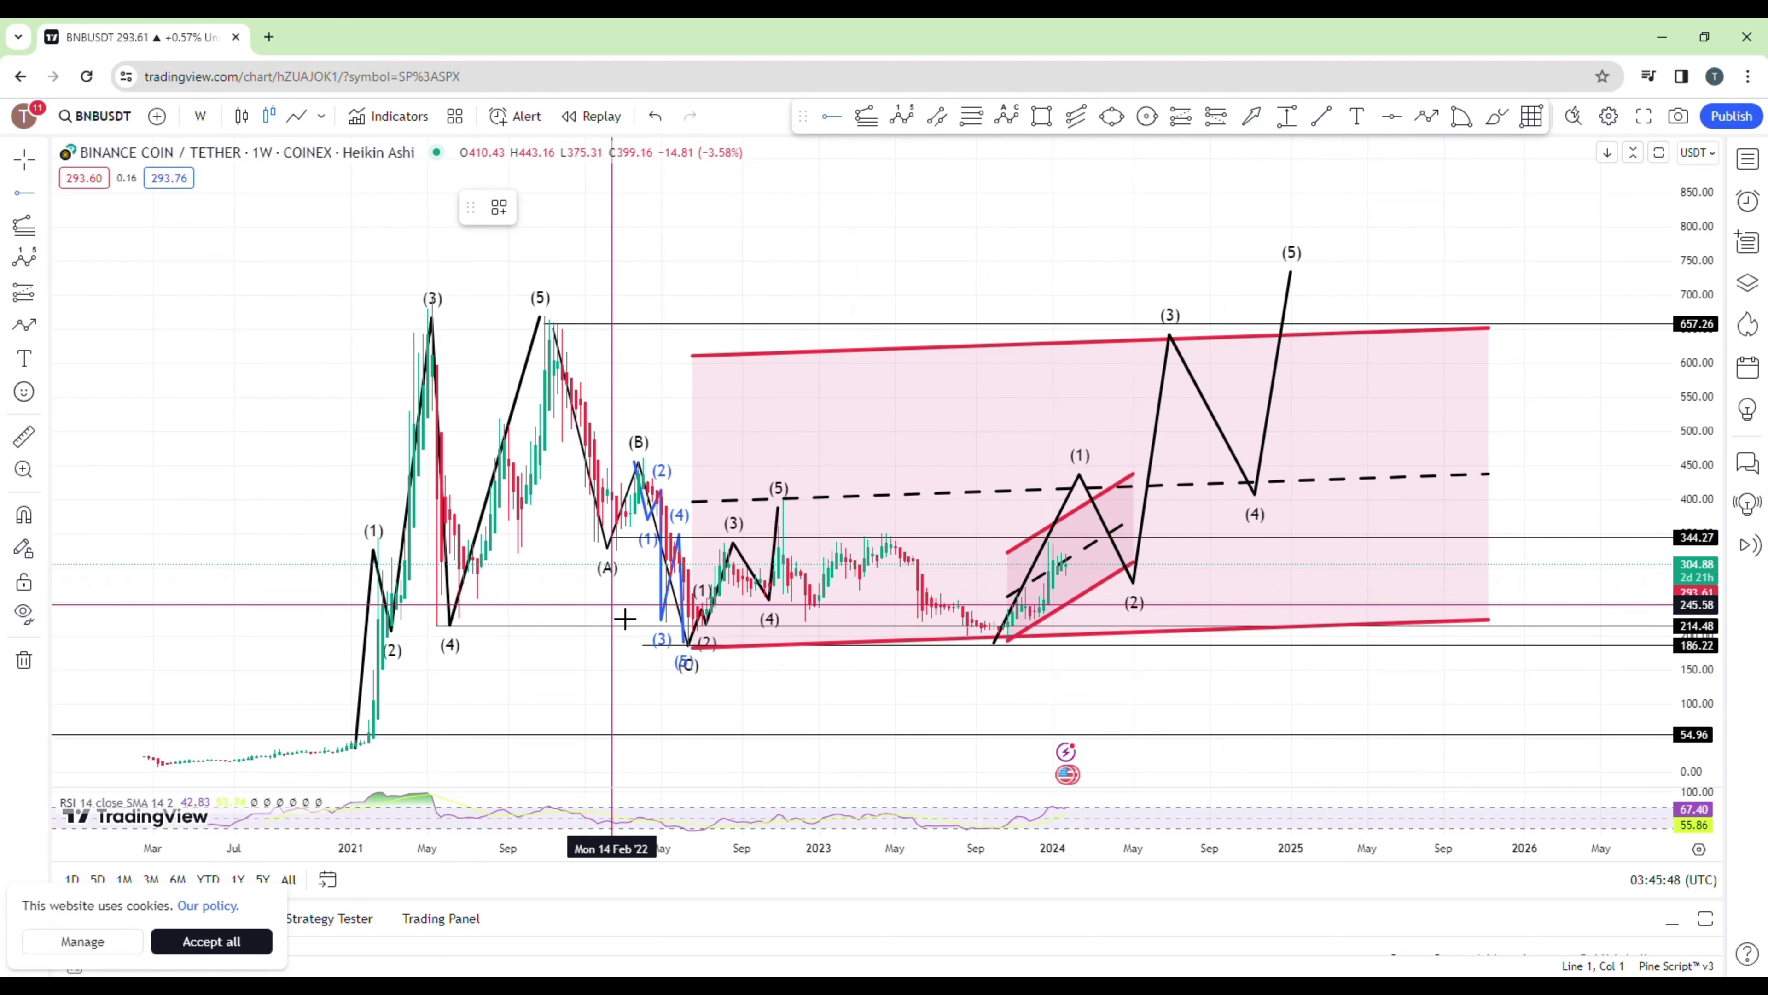
{"action": "left_click", "coordinate": [608, 606]}
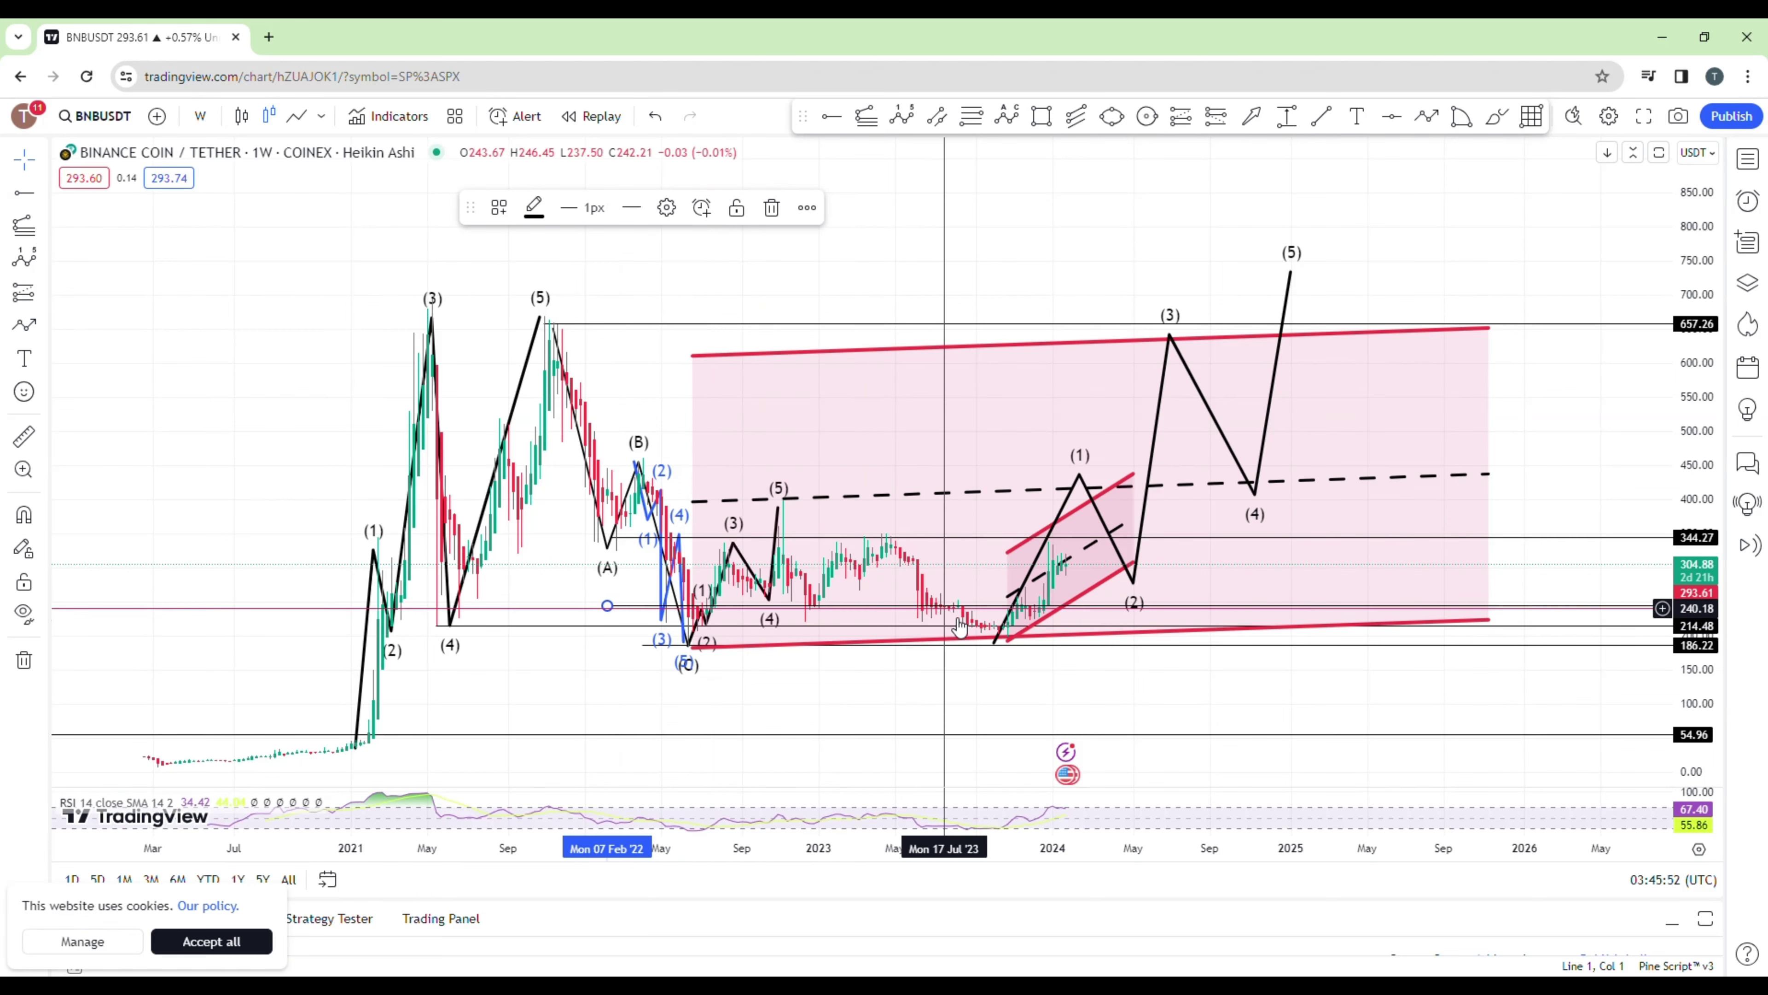
{"action": "left_click", "coordinate": [1000, 634]}
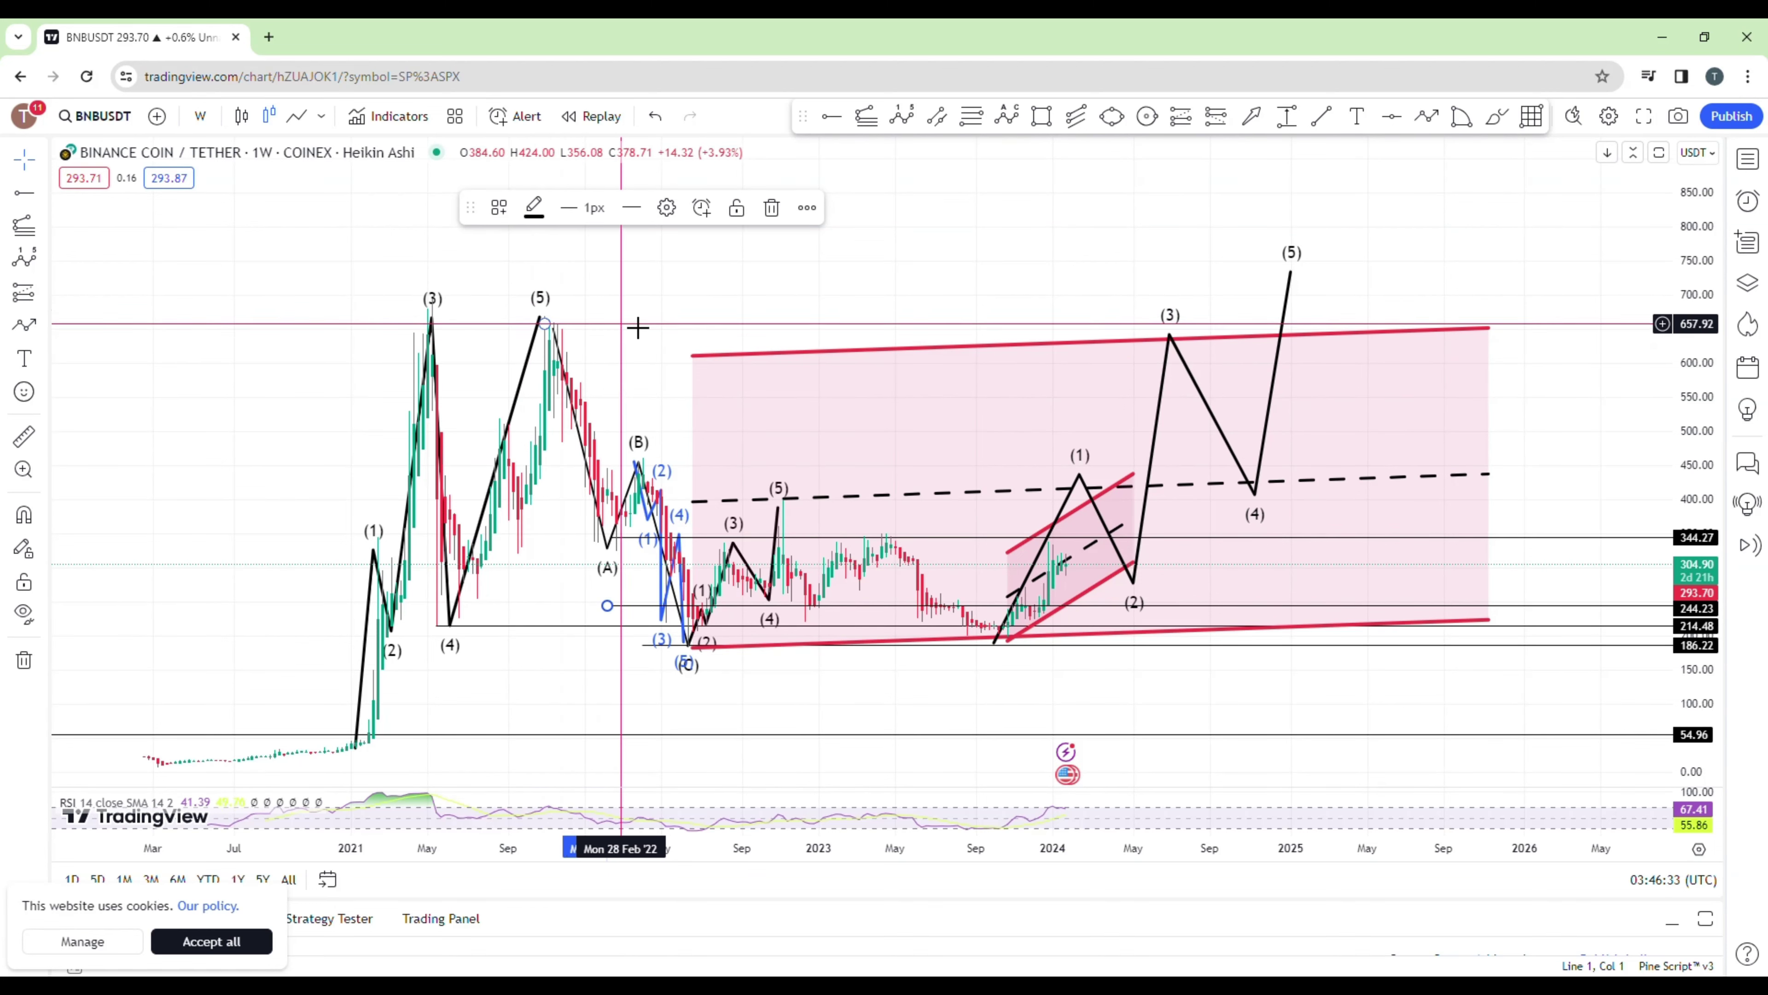
{"action": "left_click_drag", "start_coordinate": [606, 337], "coordinate": [567, 320]}
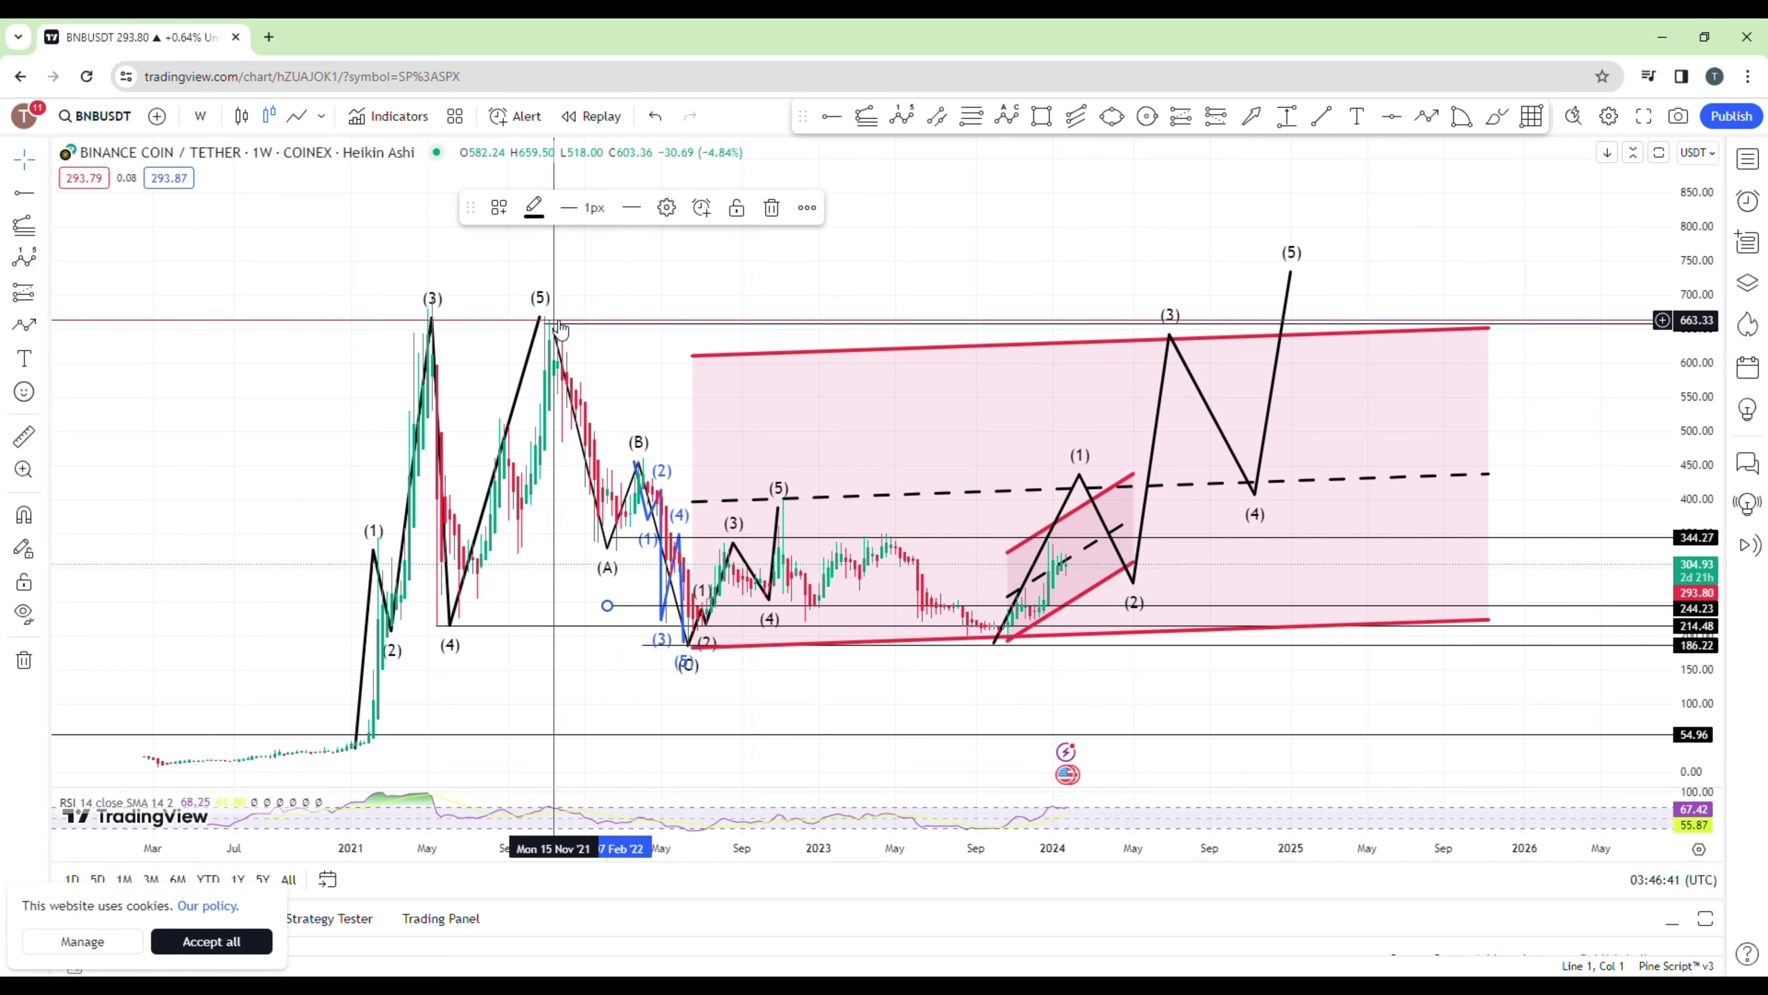
{"action": "left_click_drag", "start_coordinate": [588, 333], "coordinate": [665, 332]}
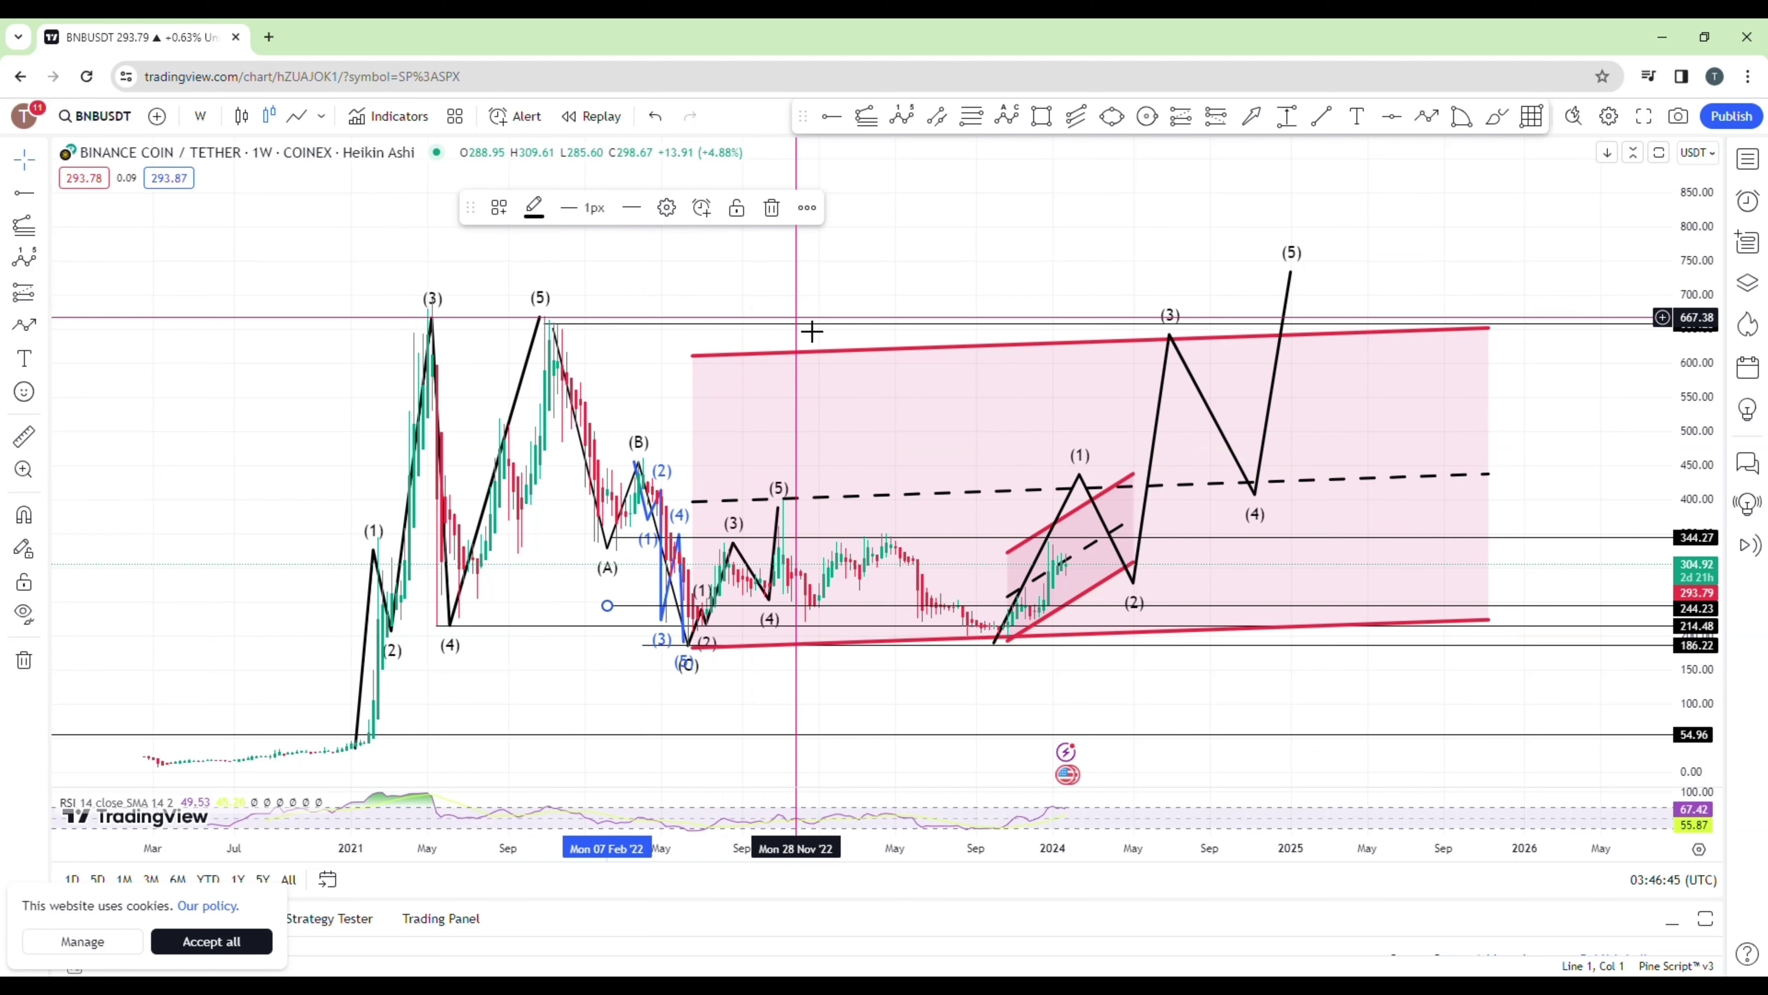
{"action": "left_click_drag", "start_coordinate": [783, 353], "coordinate": [720, 335]}
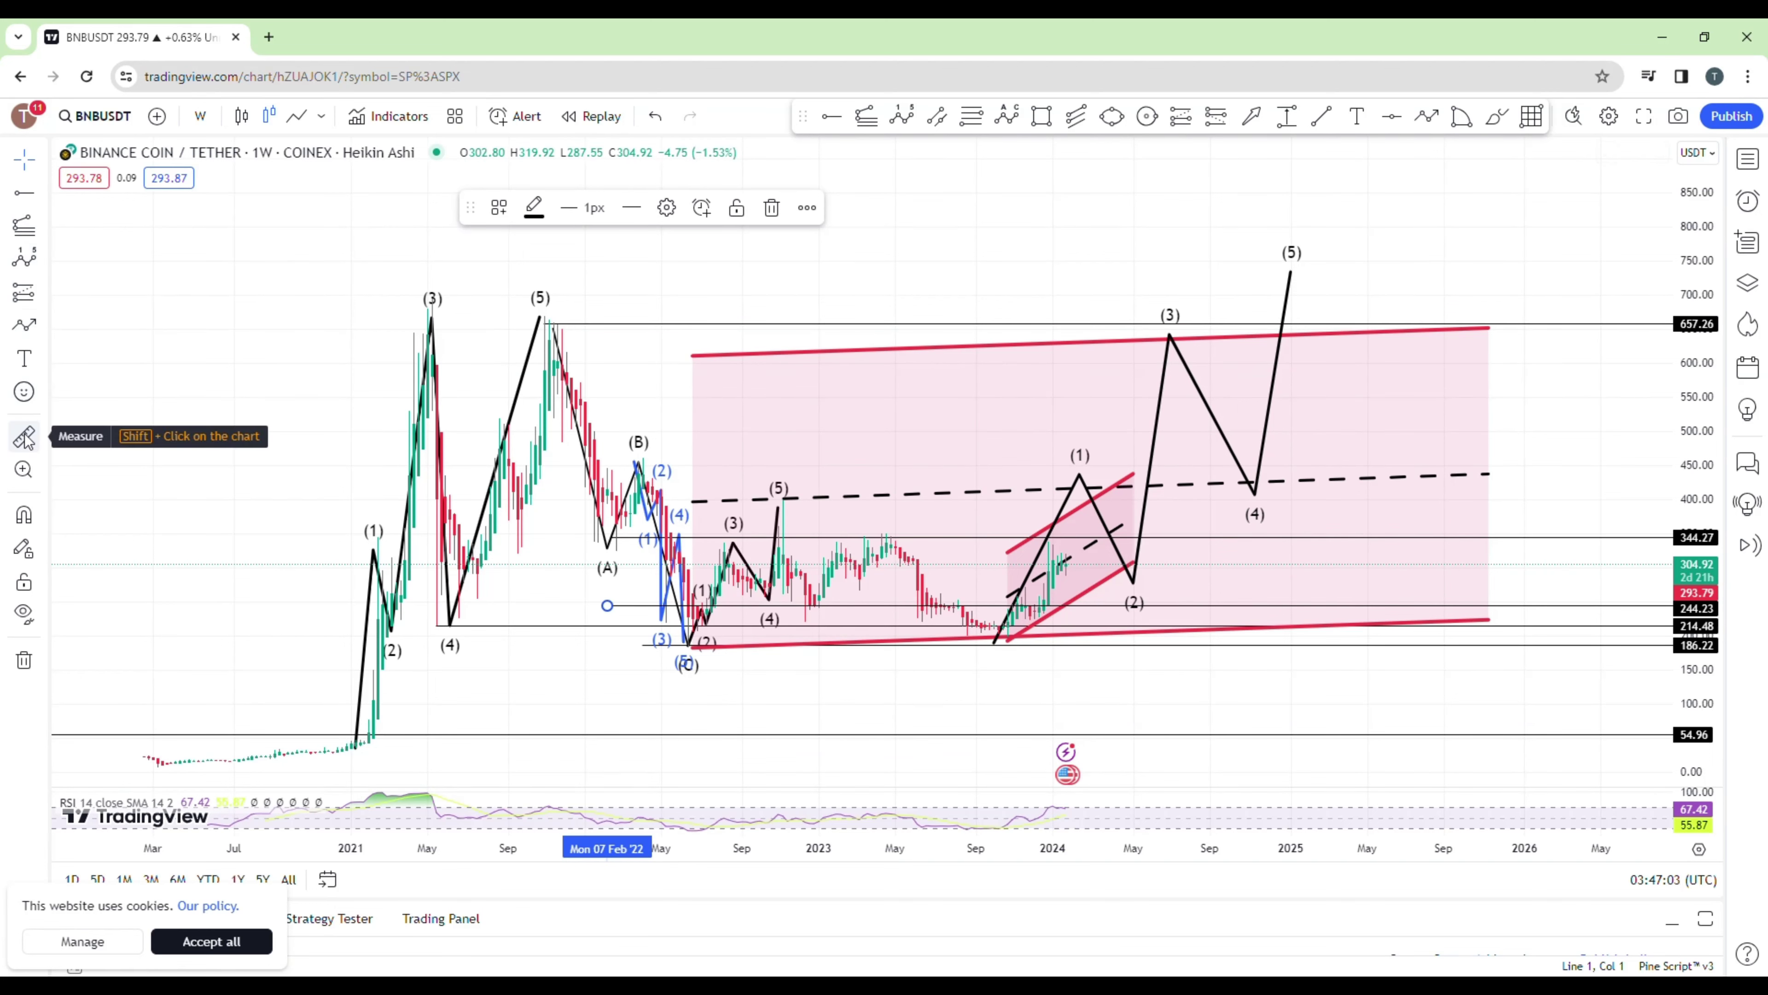
Step: Place a money-bag emoji sticker on the 2021 wave (5) peak near 683.60
{"action": "left_click", "coordinate": [34, 403]}
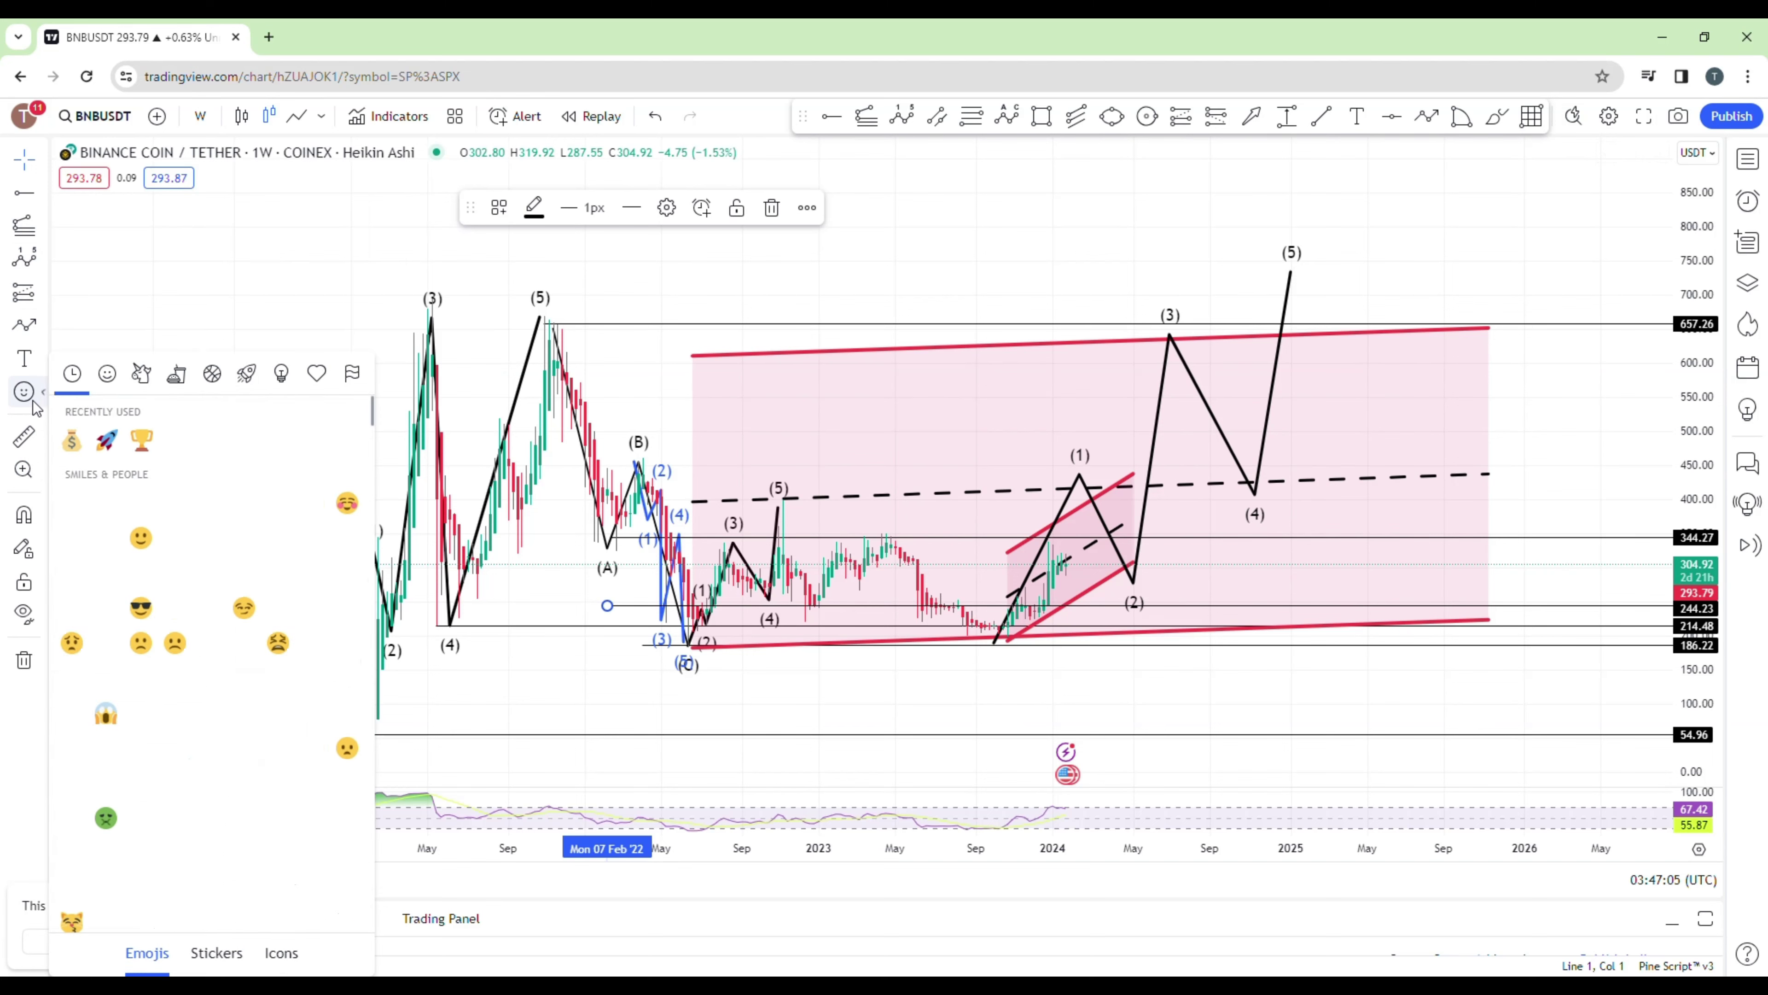
{"action": "left_click", "coordinate": [74, 440]}
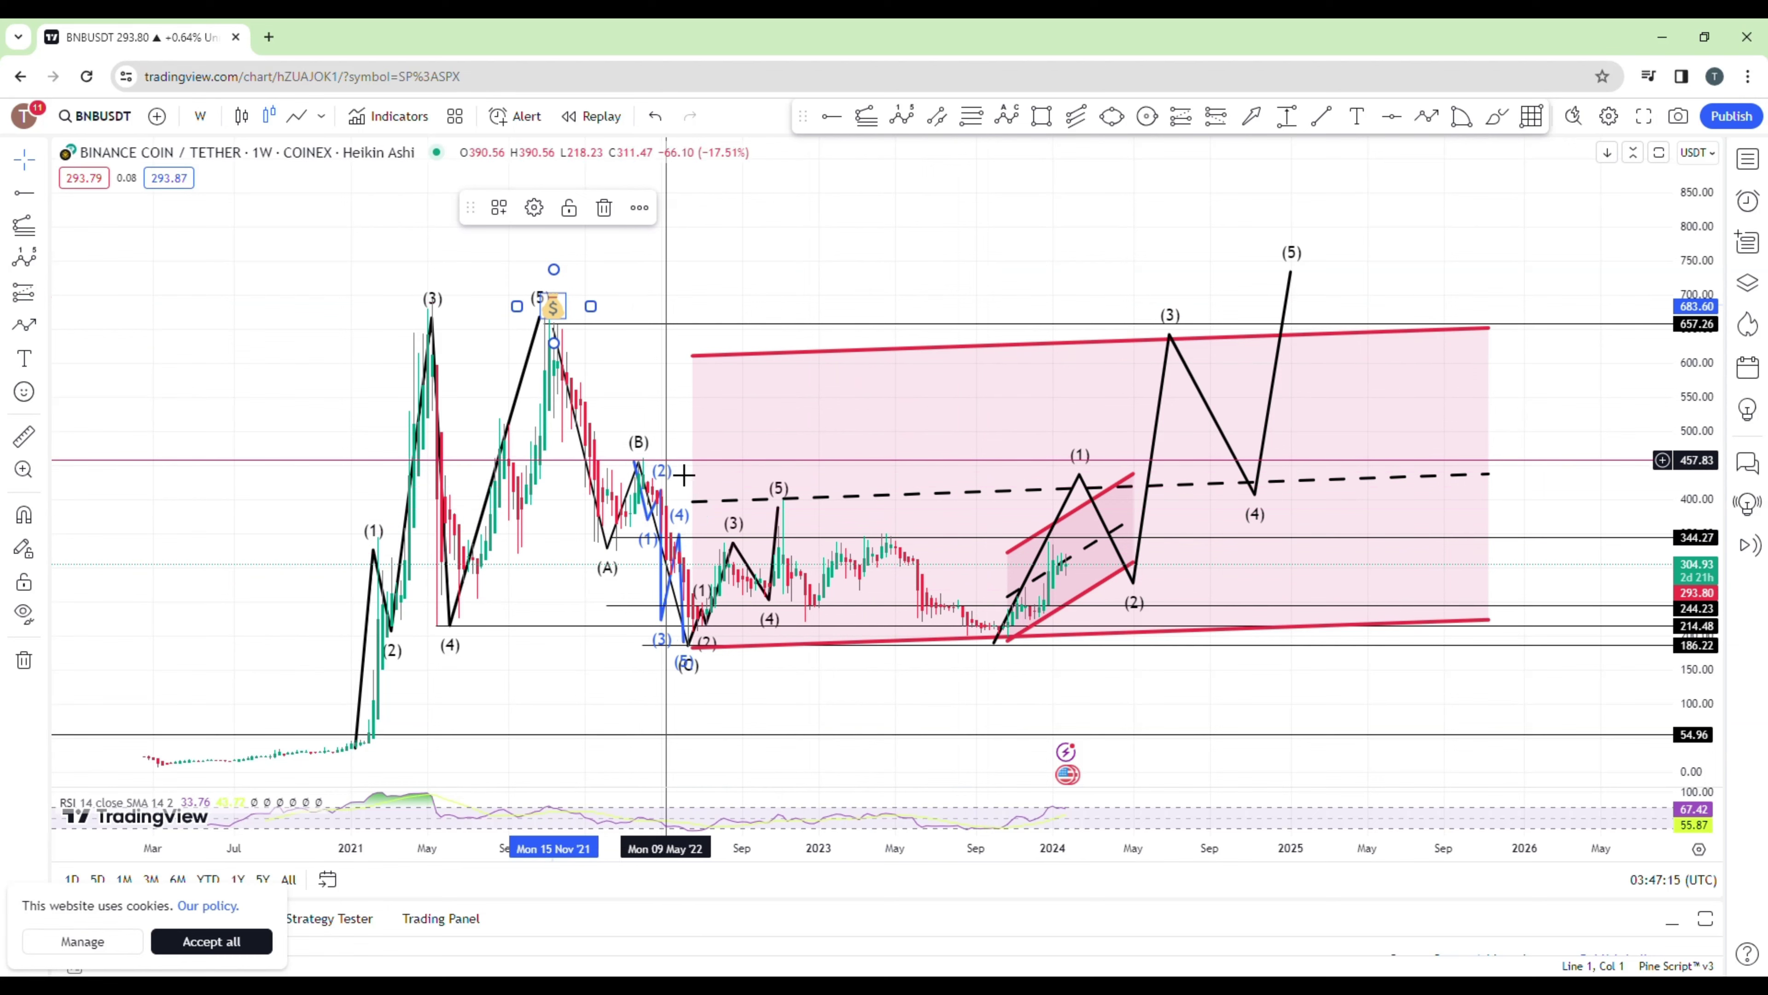
Step: Draw a trendline from the (B) peak to the lower channel line, and raise projected wave (3) slightly
{"action": "left_click", "coordinate": [642, 458]}
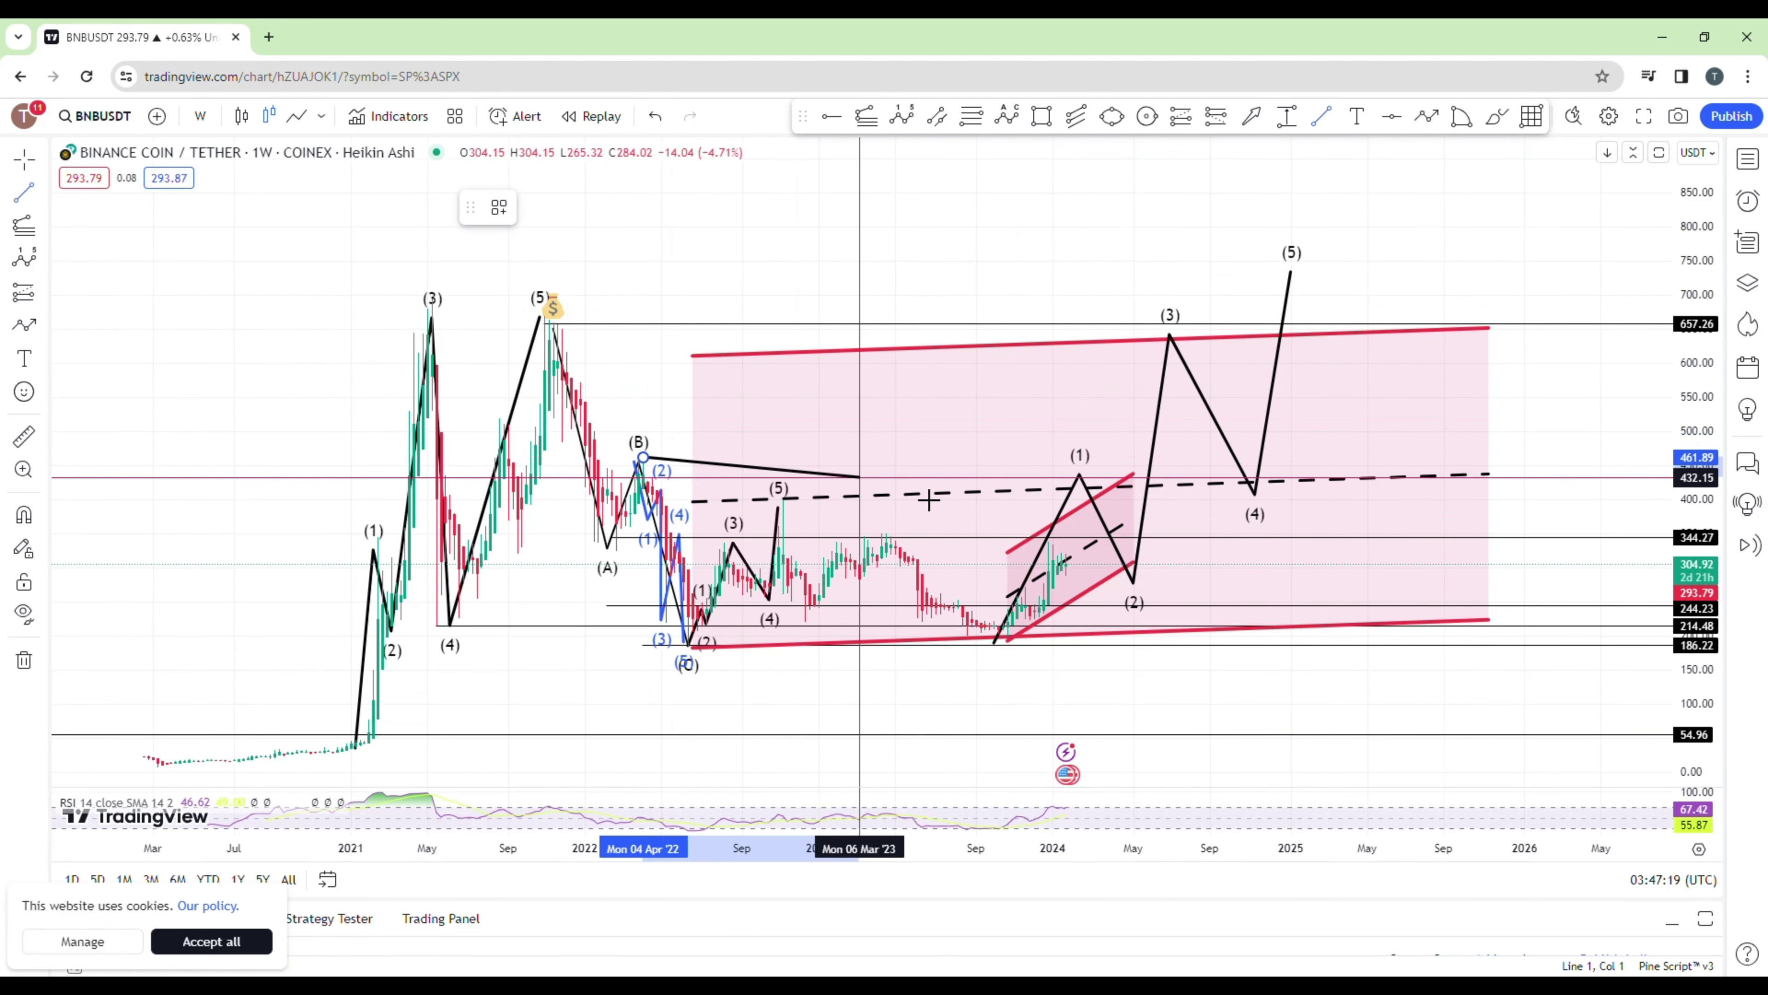
{"action": "left_click", "coordinate": [1308, 624]}
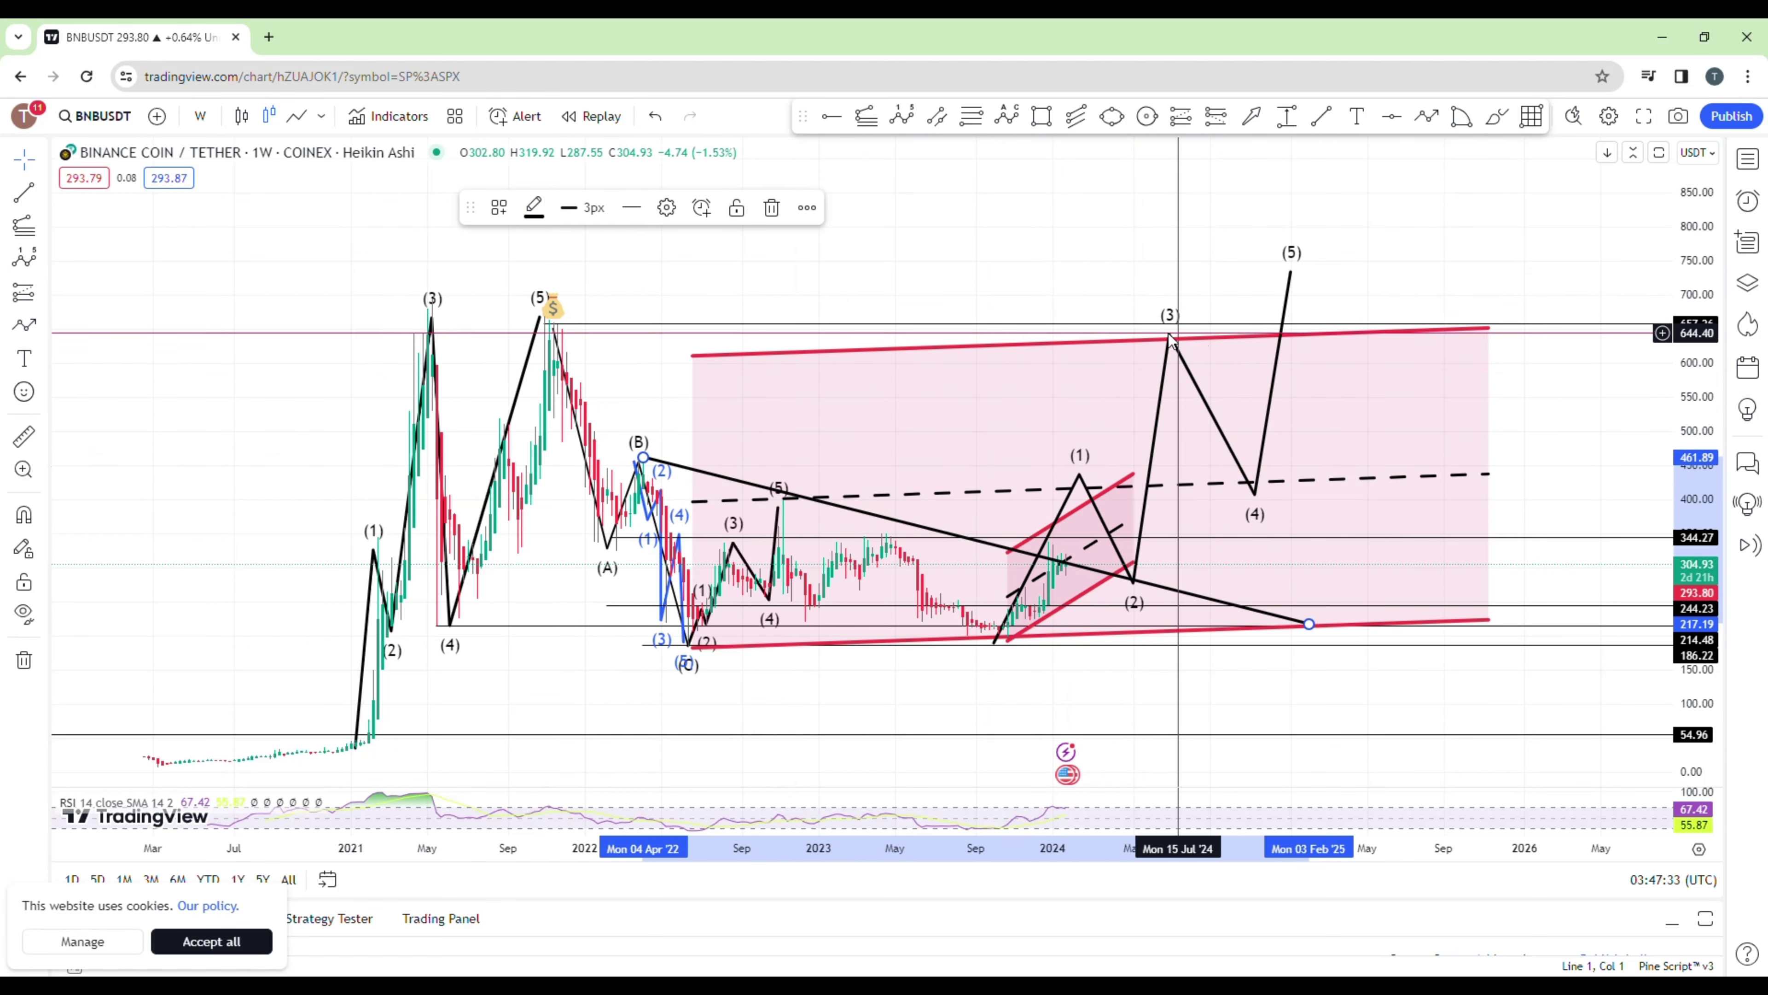
{"action": "left_click_drag", "start_coordinate": [1174, 348], "coordinate": [1165, 329]}
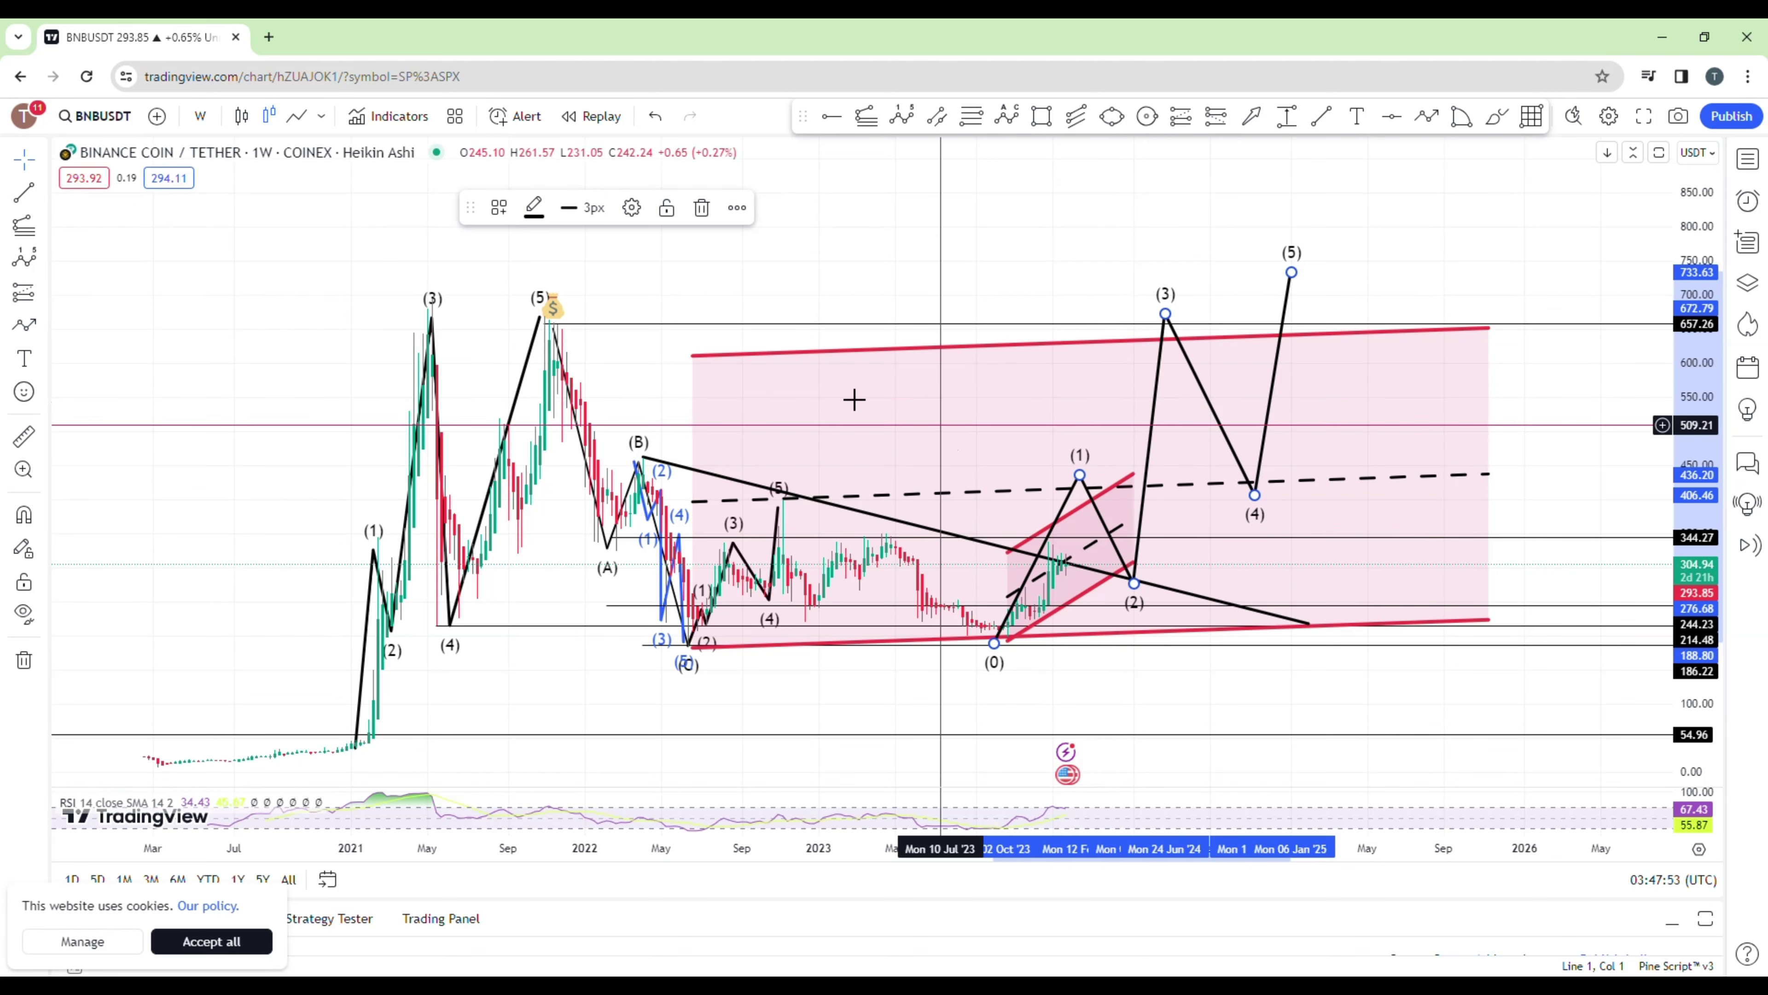
{"action": "left_click", "coordinate": [200, 117]}
Step: Switch to 1D candles, stretch the price scale, and pan to the late-2023 price action
{"action": "left_click", "coordinate": [236, 576]}
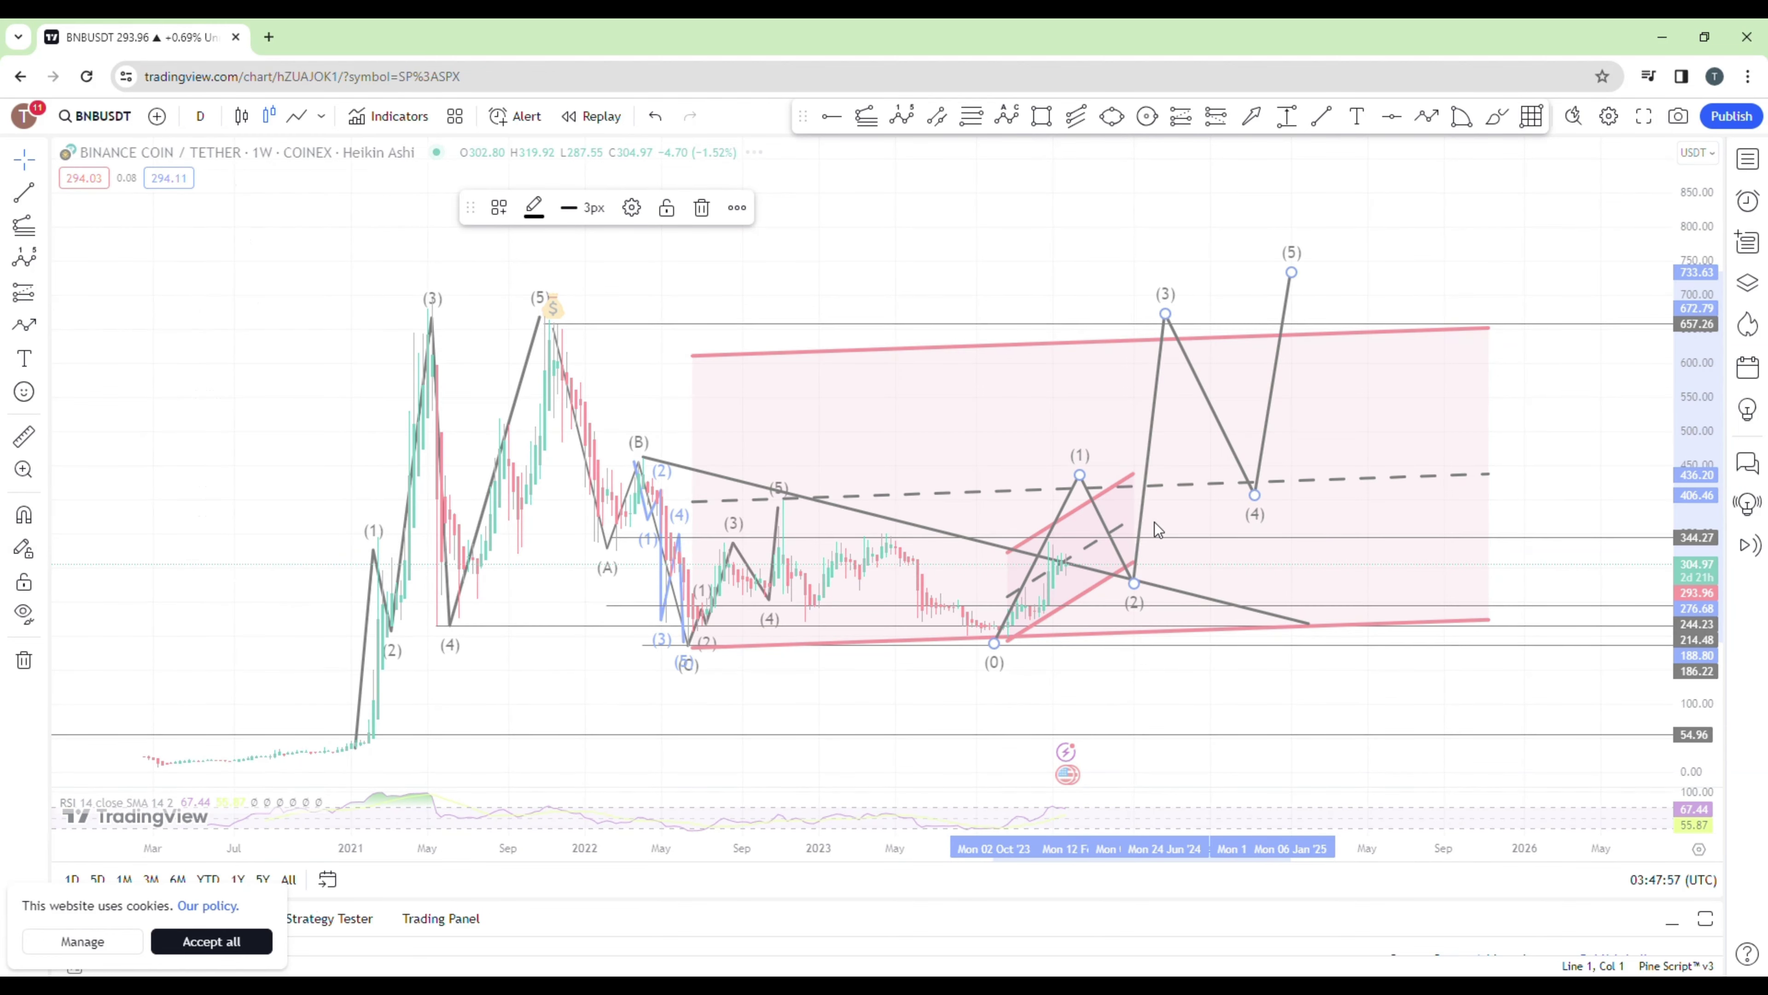
{"action": "scroll", "coordinate": [1146, 526], "scroll_direction": "up", "scroll_amount": 5}
{"action": "scroll", "coordinate": [1141, 548], "scroll_direction": "down", "scroll_amount": 3}
{"action": "left_click_drag", "start_coordinate": [1688, 530], "coordinate": [1688, 390]}
{"action": "left_click_drag", "start_coordinate": [1397, 494], "coordinate": [1217, 335]}
{"action": "scroll", "coordinate": [1147, 457], "scroll_direction": "down", "scroll_amount": 3}
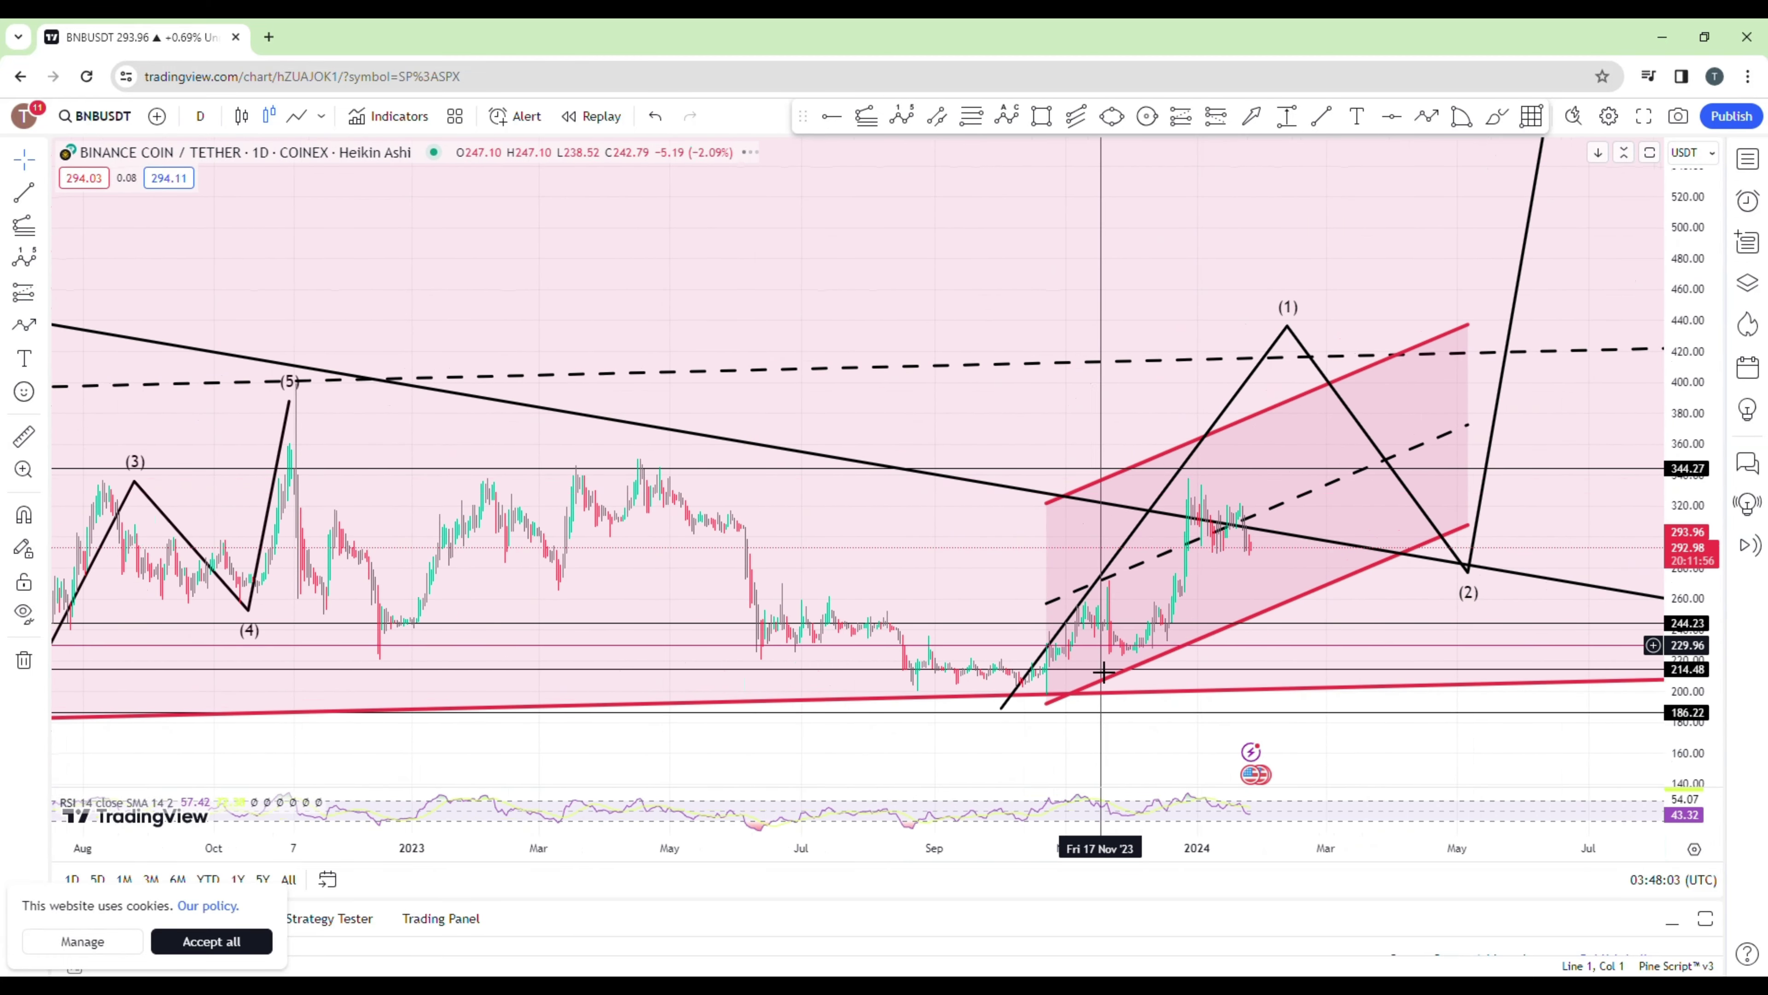
Step: Draw a blue Elliott impulse sub-count (0)–(5) from the late-2023 low up to near 421.80
{"action": "left_click", "coordinate": [902, 116]}
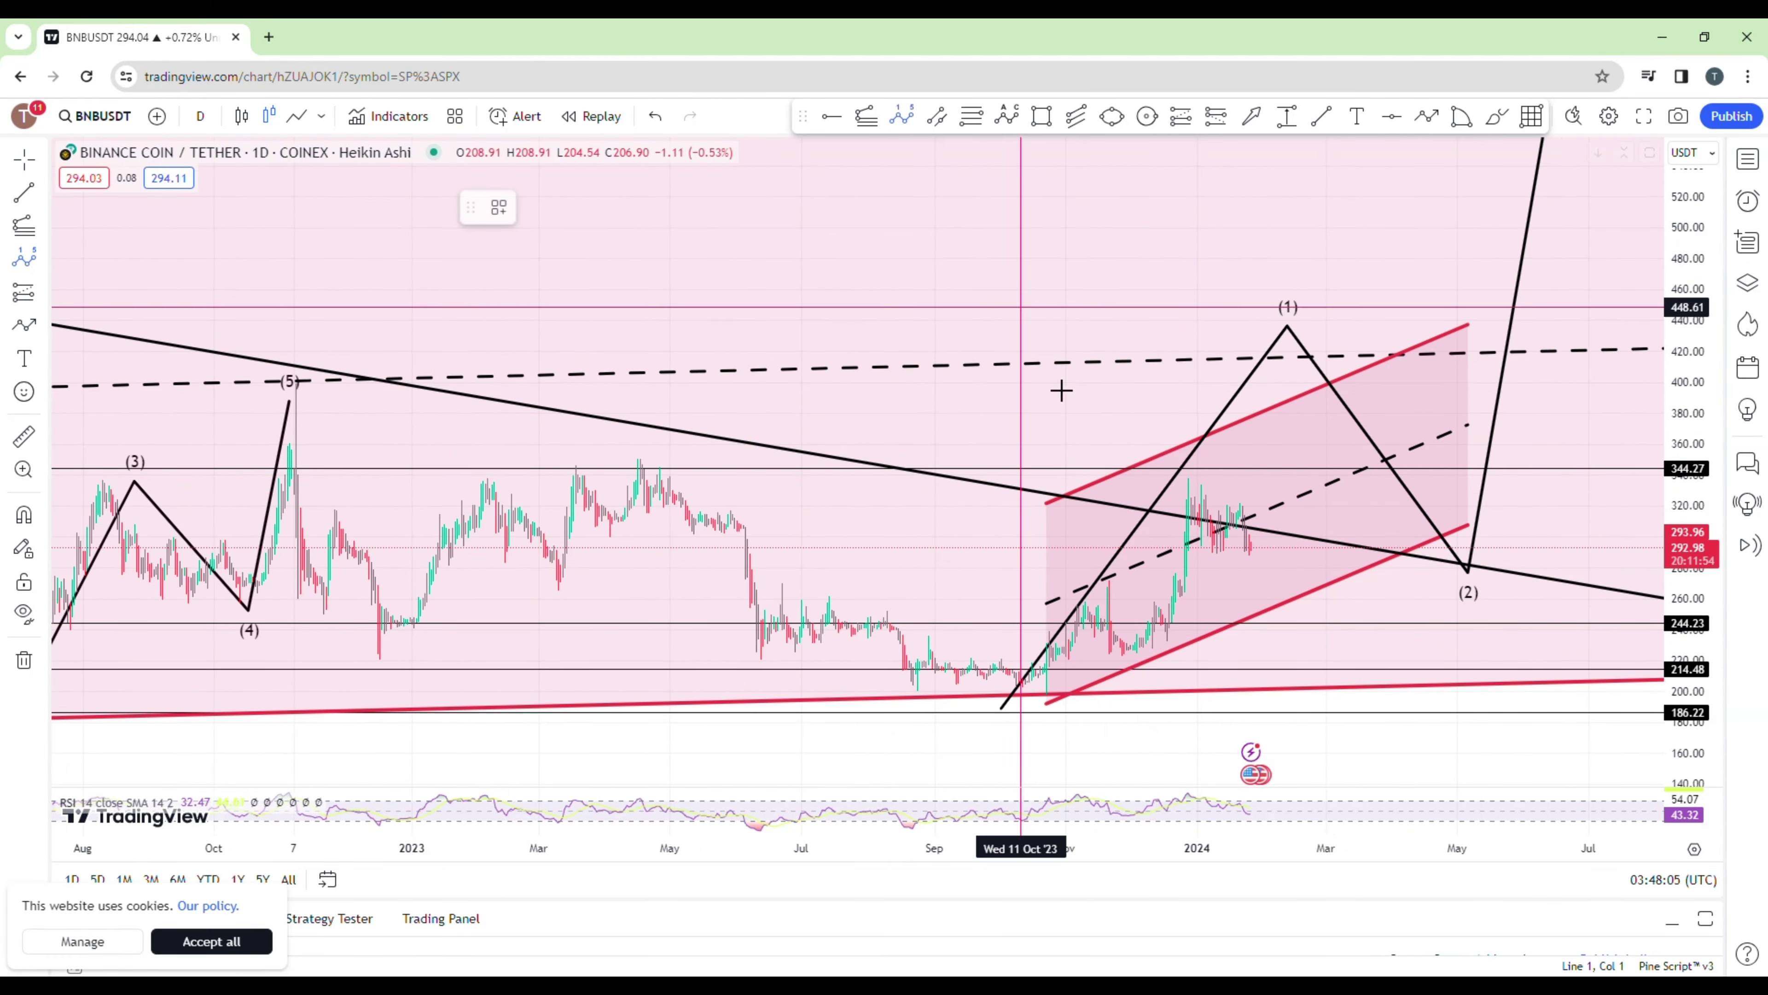
{"action": "left_click", "coordinate": [1053, 698]}
{"action": "left_click", "coordinate": [1089, 581]}
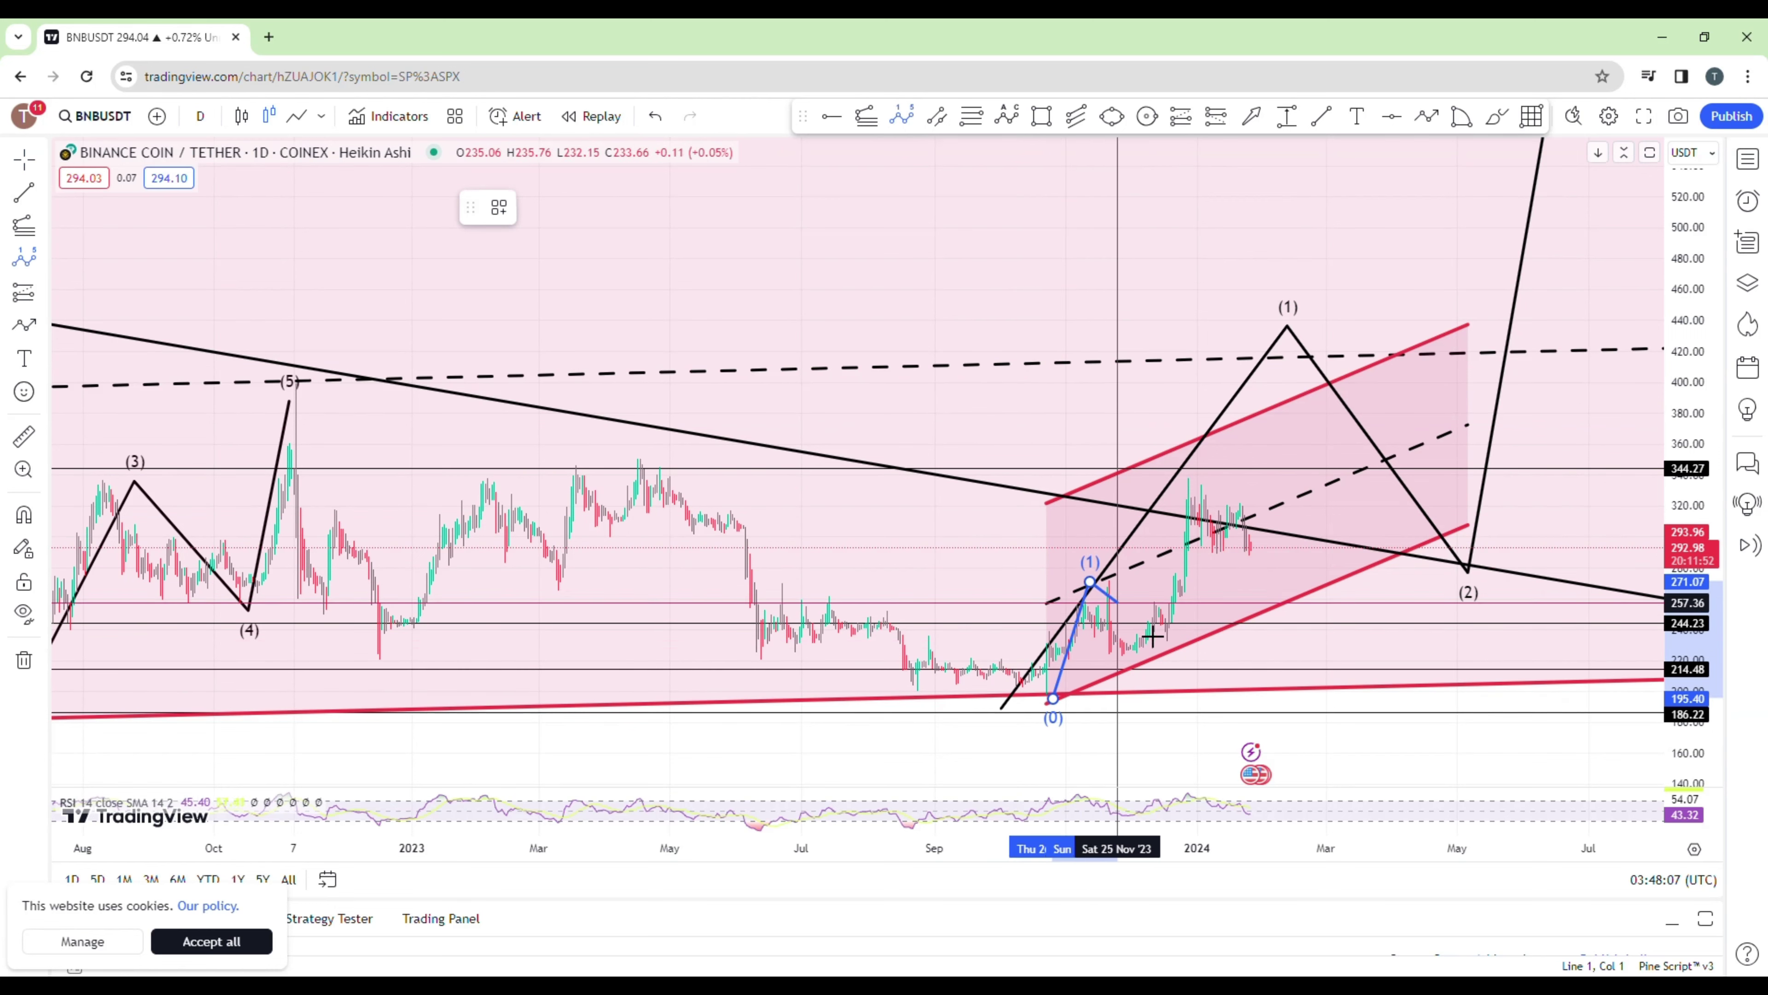
{"action": "left_click", "coordinate": [1147, 662]}
{"action": "left_click", "coordinate": [1191, 446]}
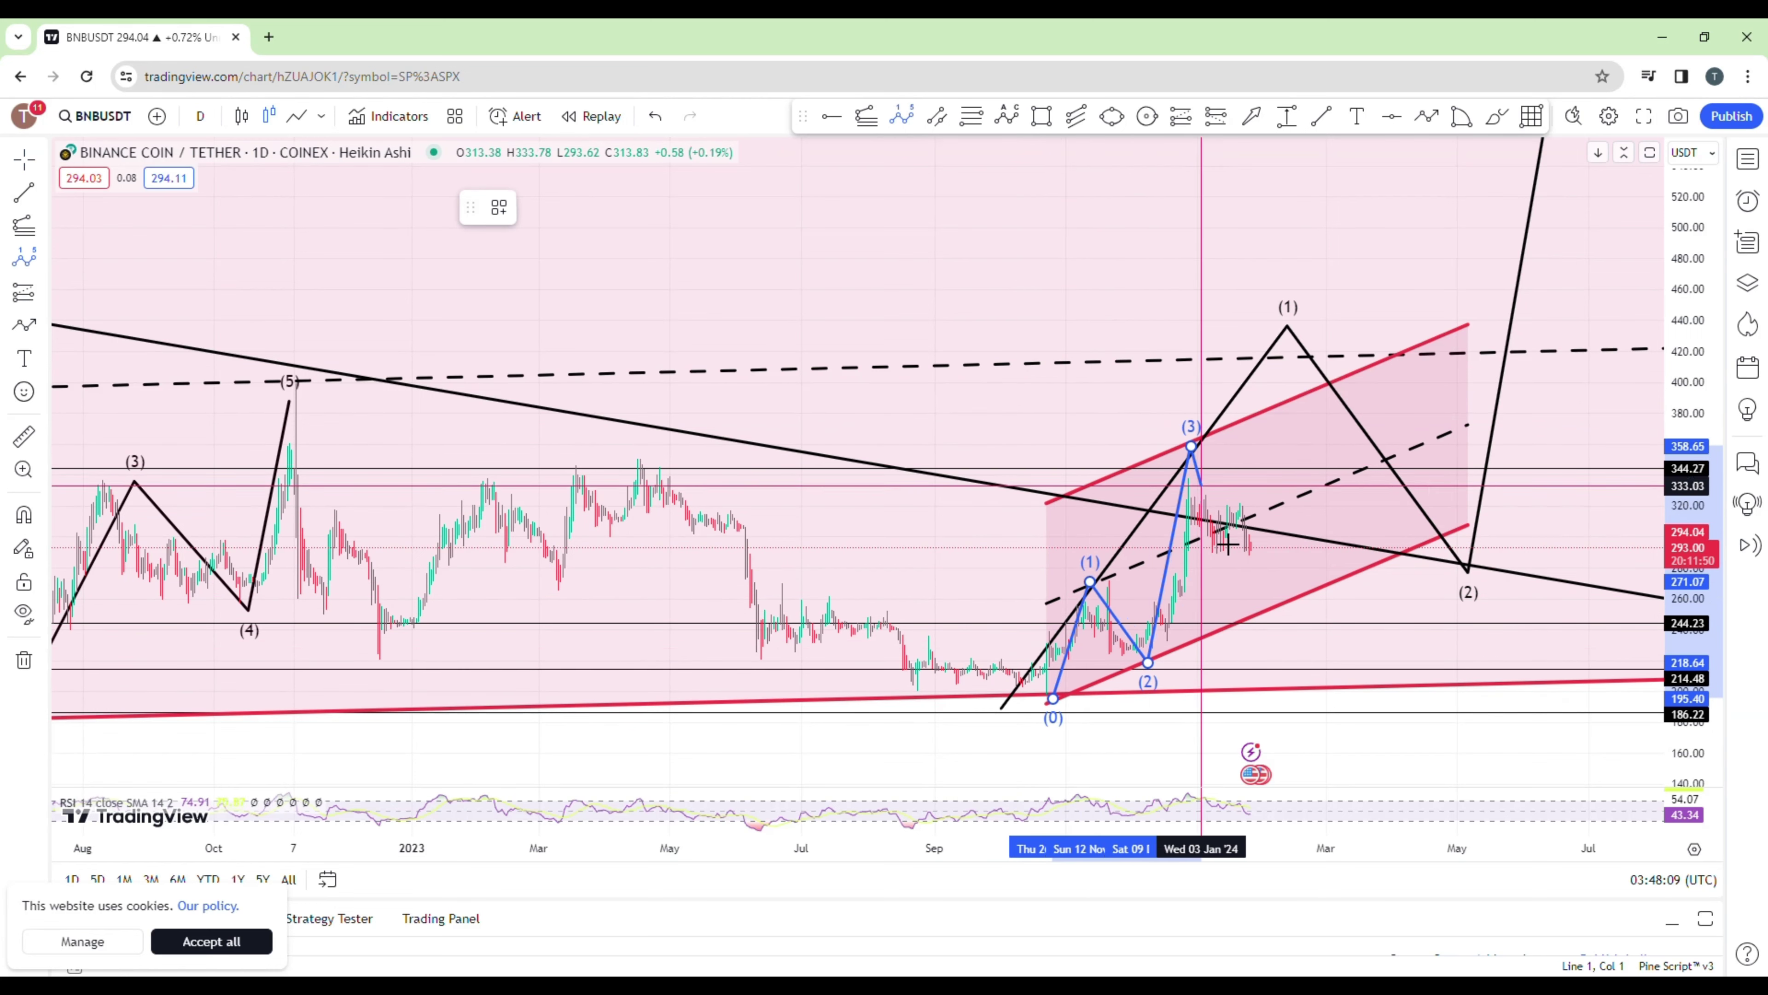
{"action": "left_click", "coordinate": [1308, 606]}
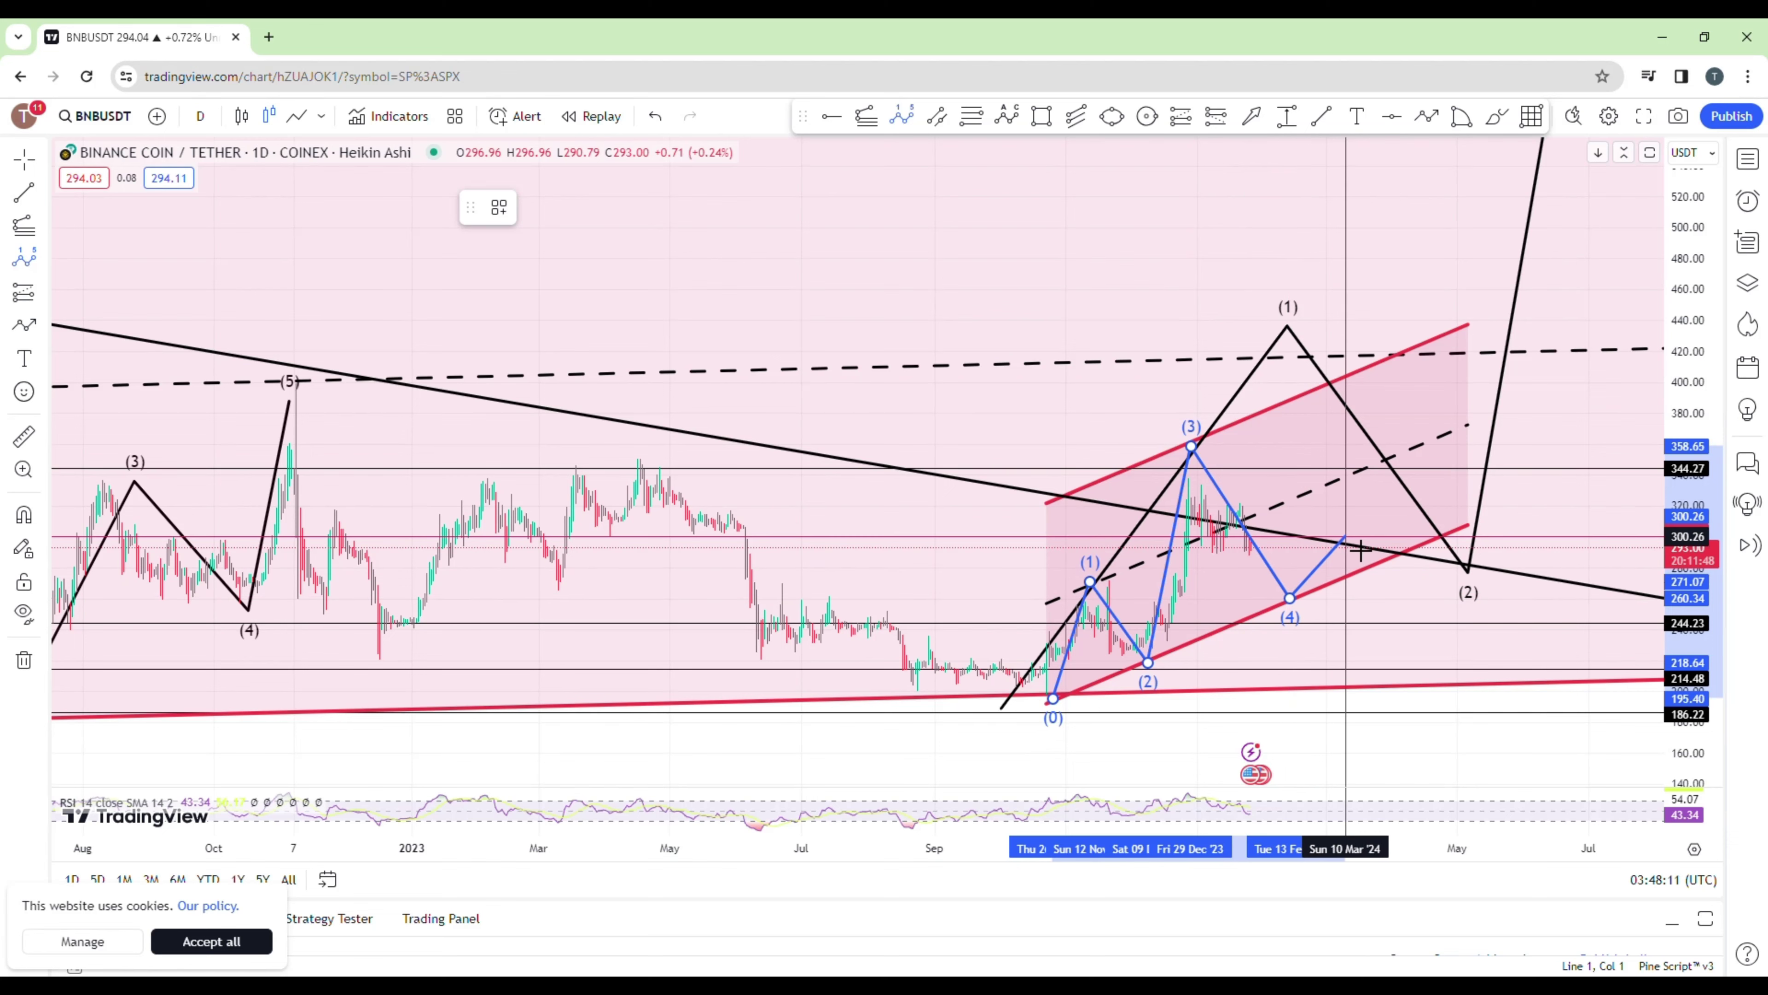
{"action": "left_click", "coordinate": [1333, 349]}
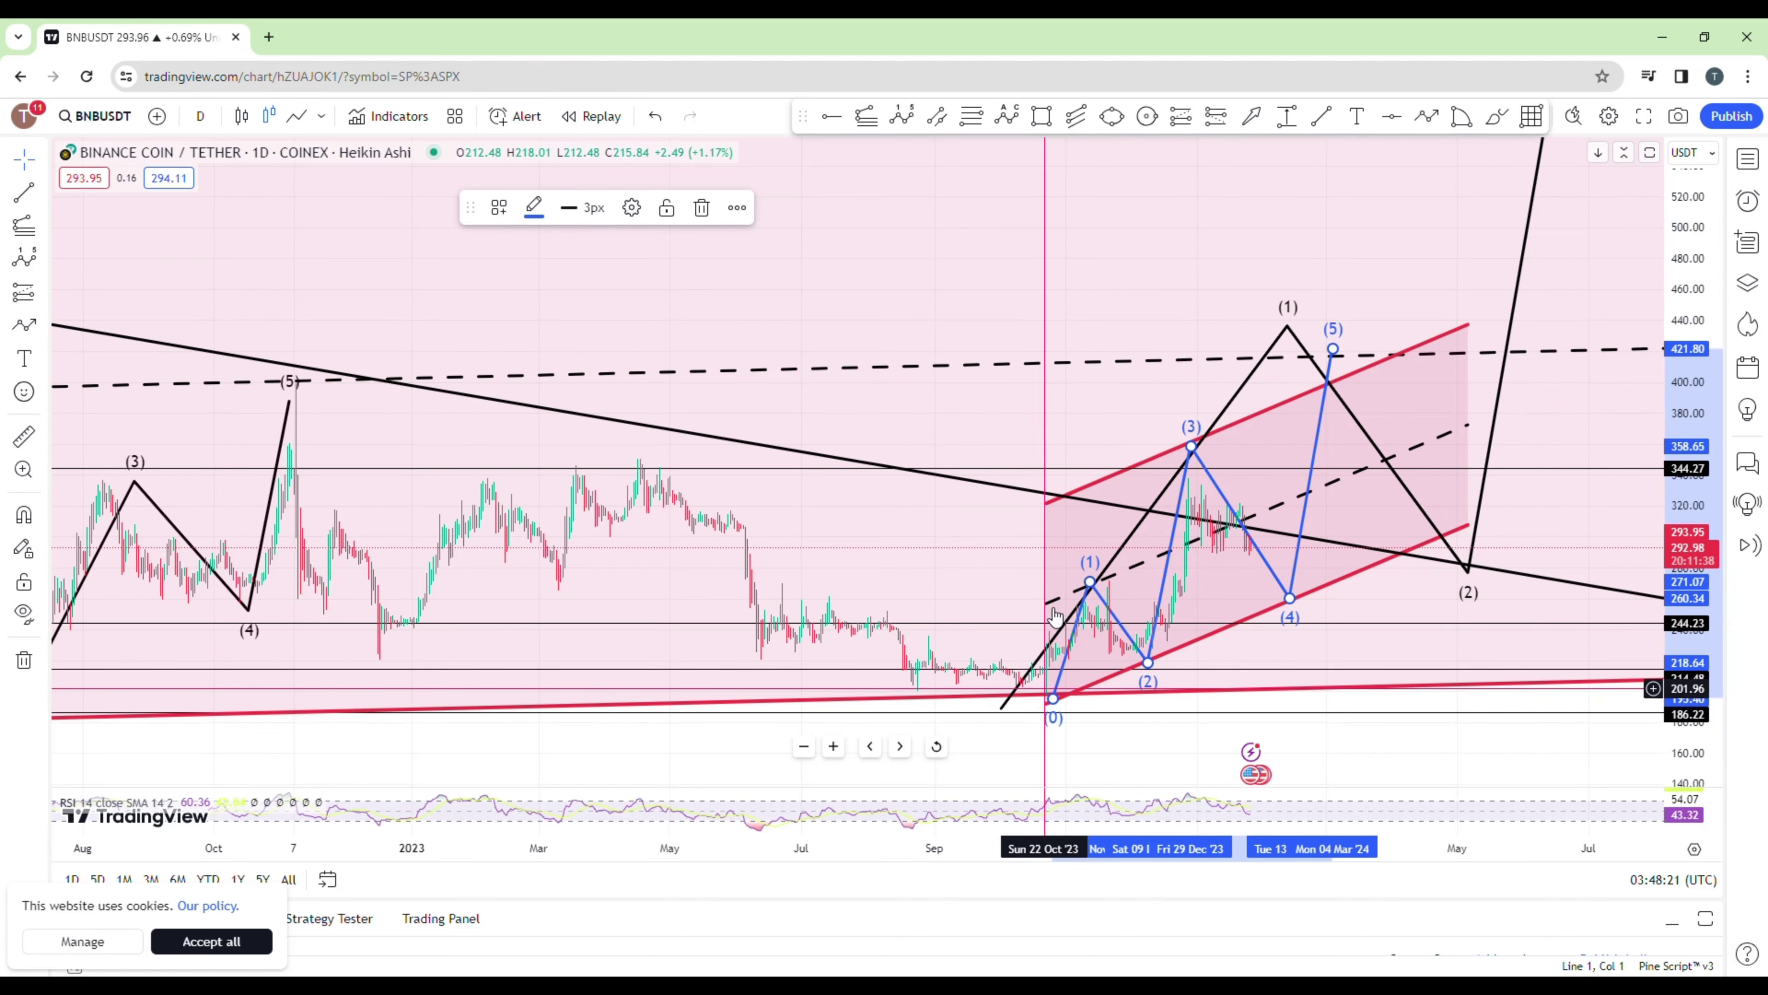
{"action": "left_click", "coordinate": [202, 117]}
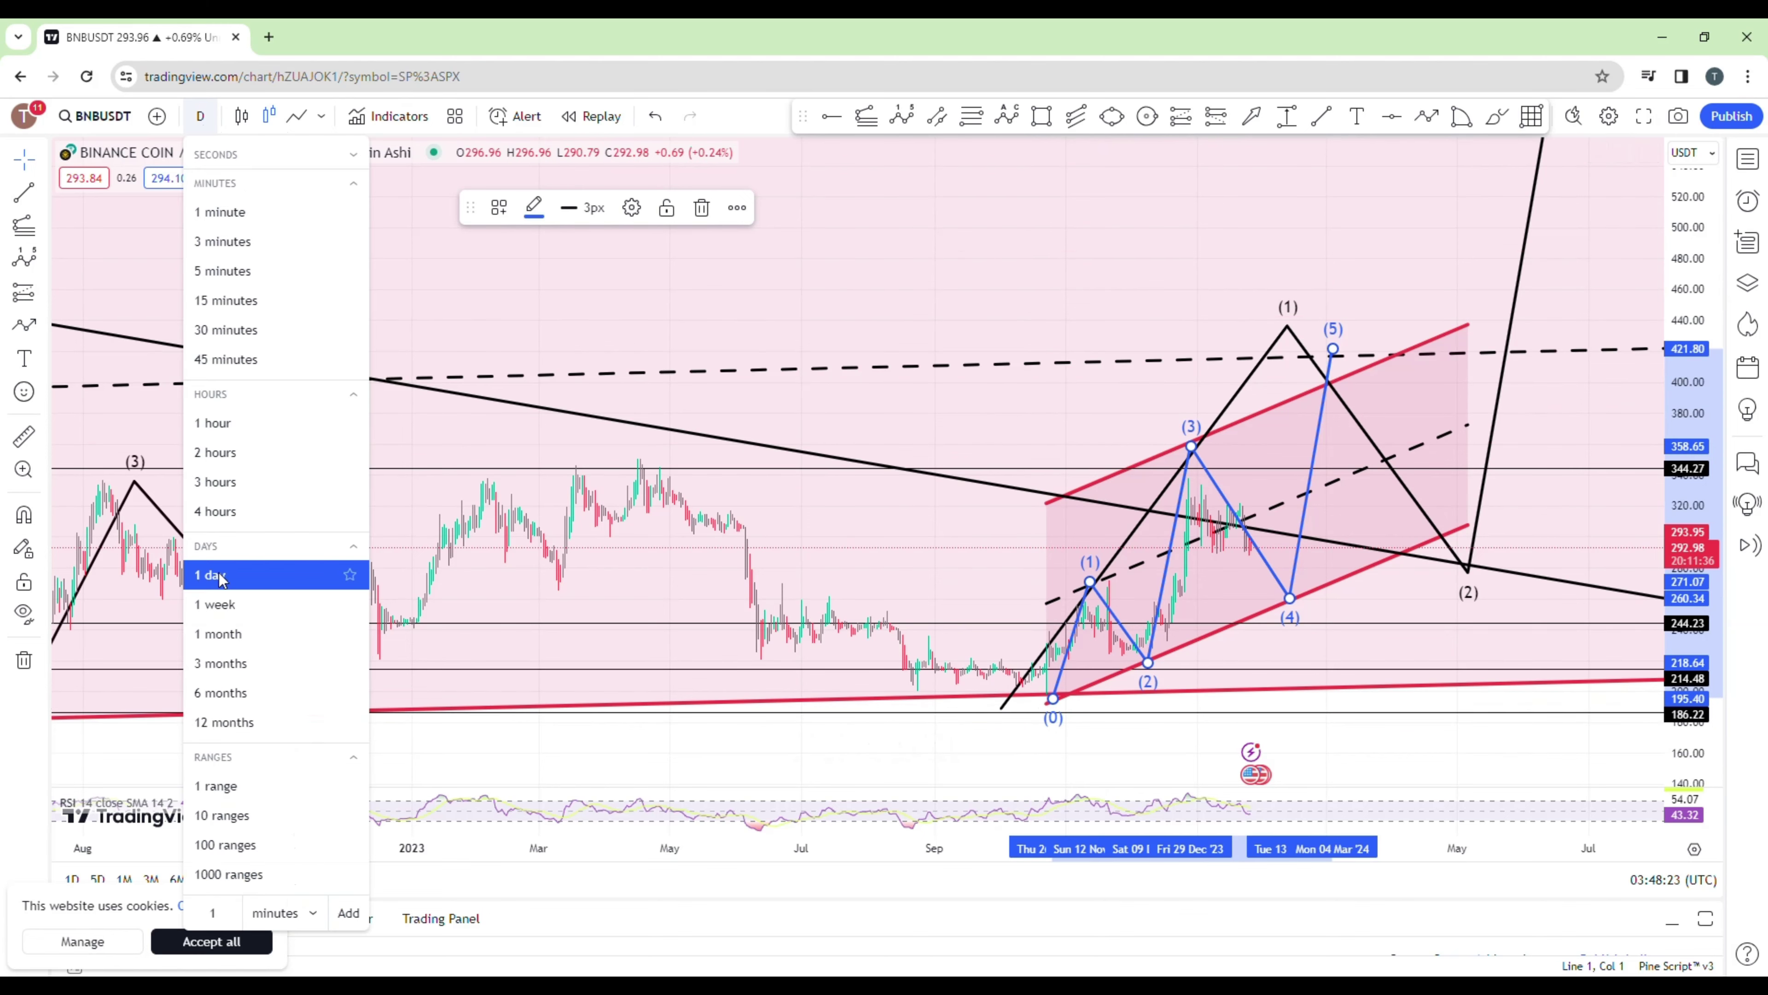
Step: Switch to 1M, reset the view, return to 1W, and pan to show the full wave structure
{"action": "left_click", "coordinate": [224, 630]}
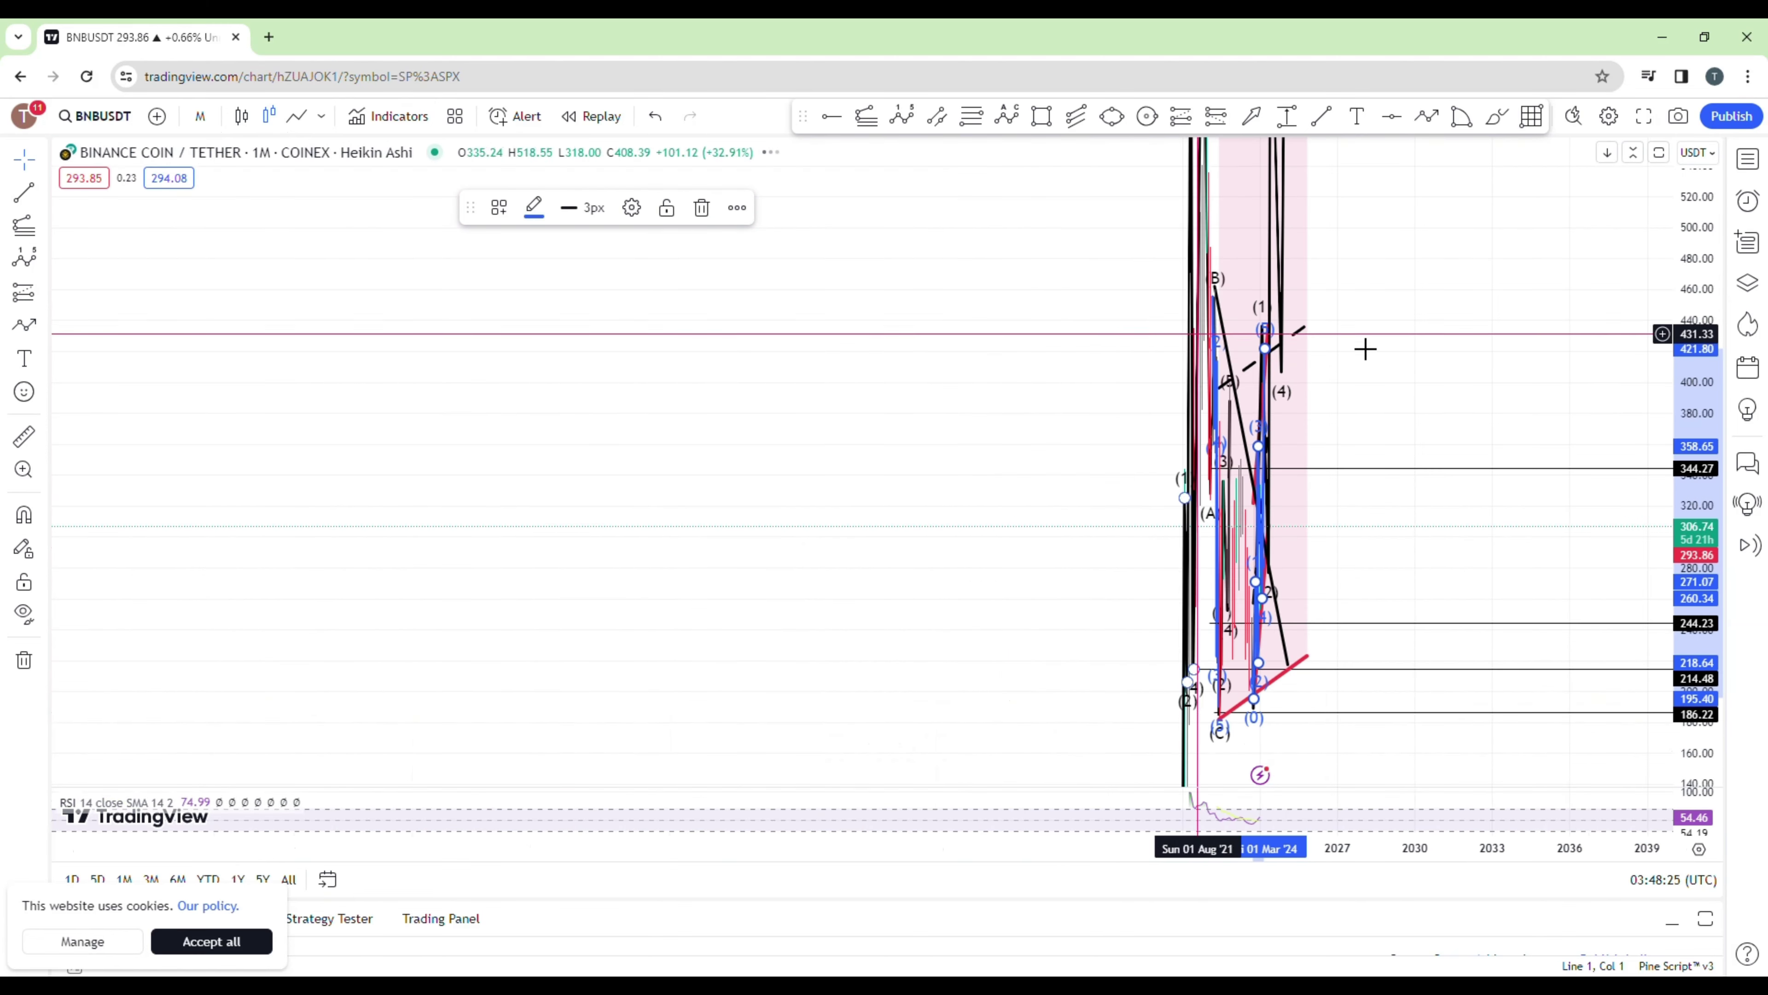
{"action": "left_click", "coordinate": [936, 746]}
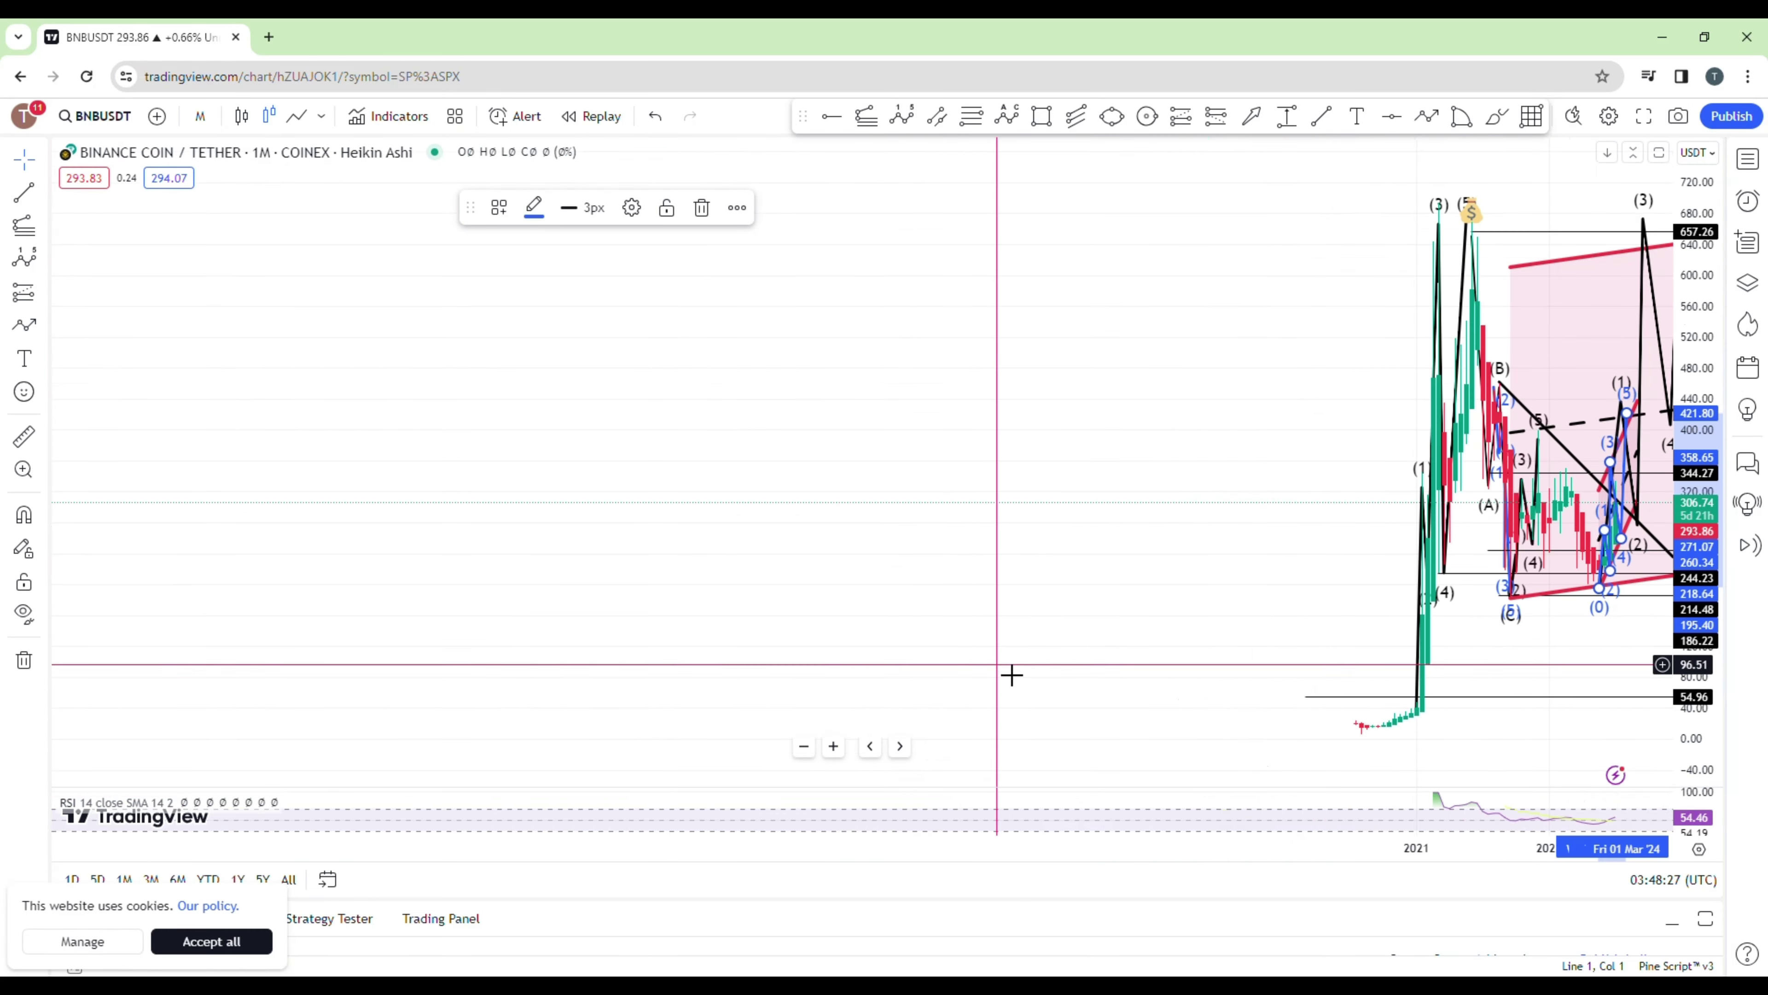
{"action": "left_click", "coordinate": [203, 118]}
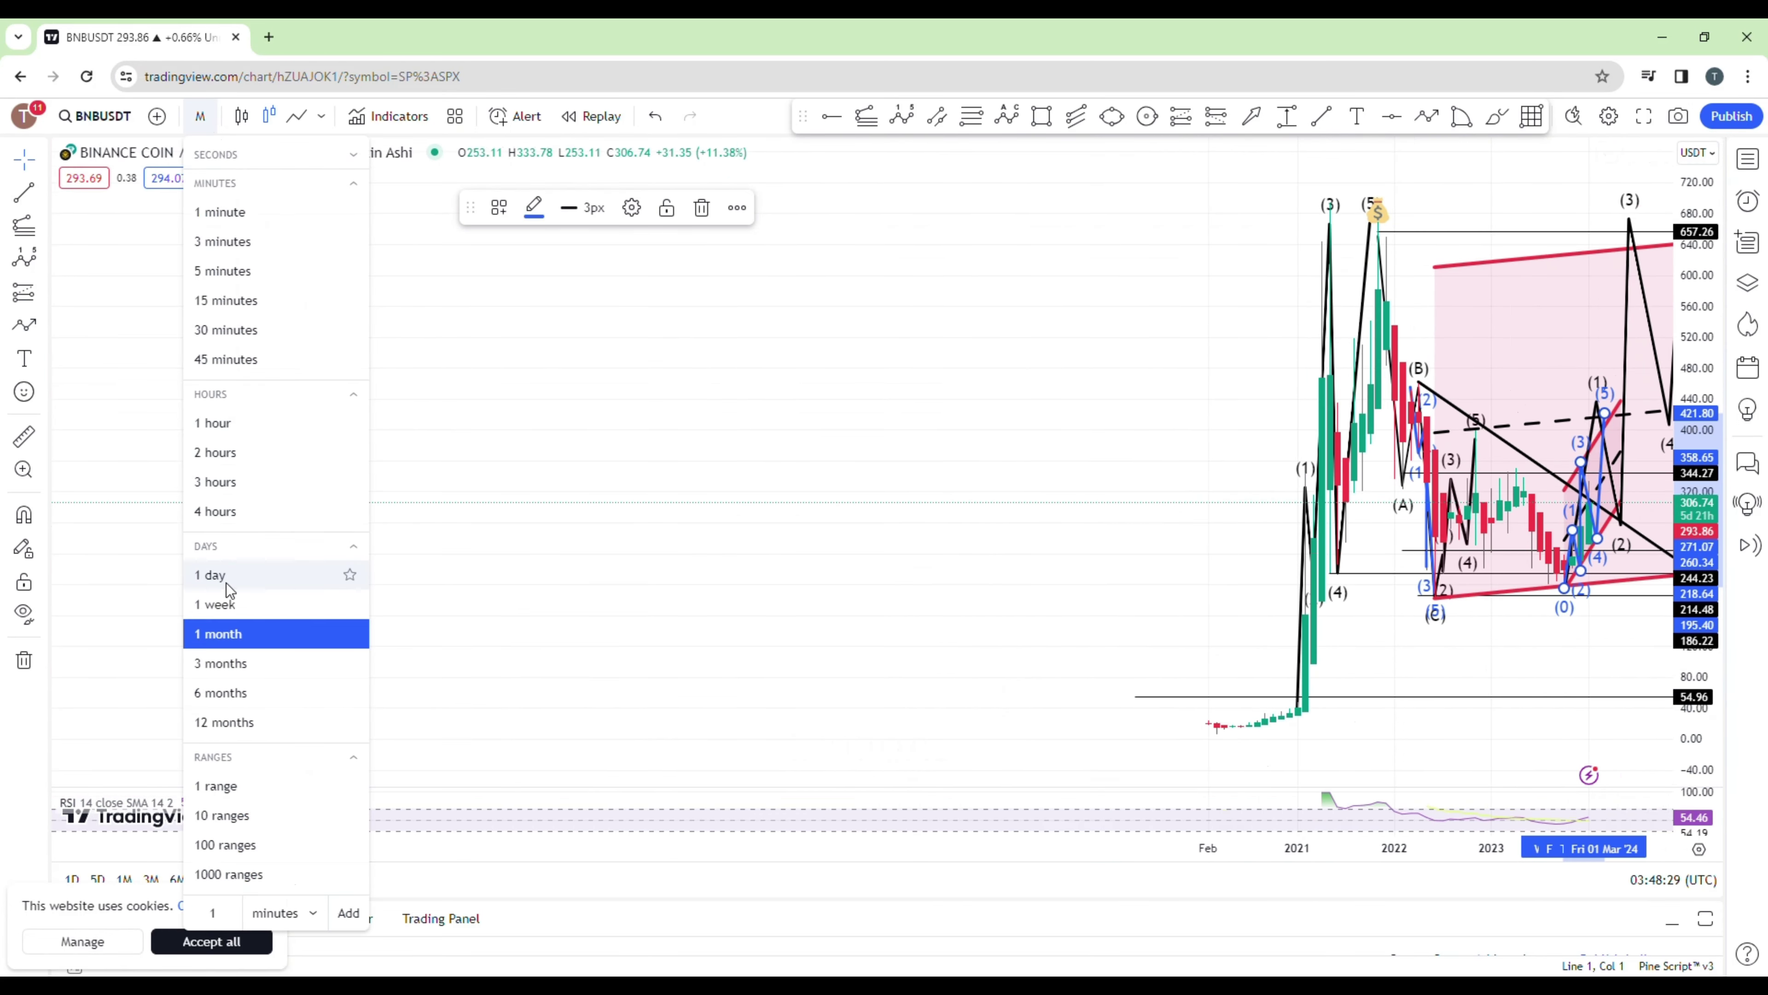
{"action": "left_click", "coordinate": [224, 605]}
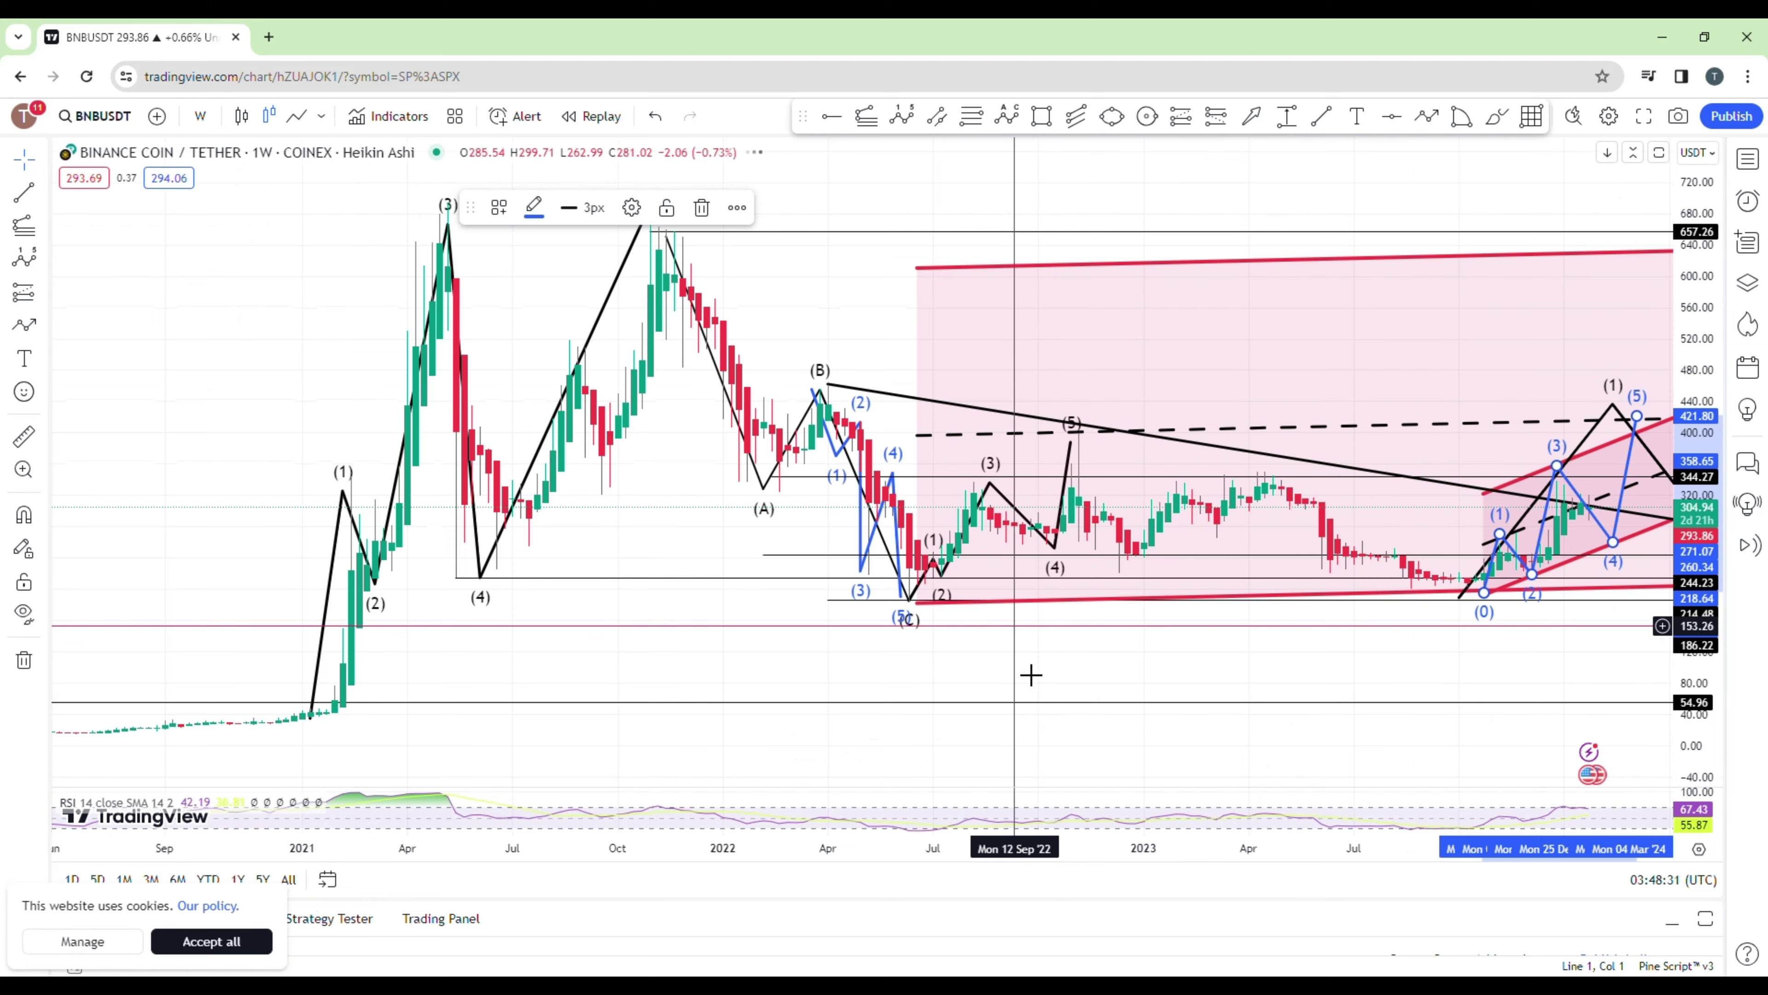
{"action": "scroll", "coordinate": [1421, 620], "scroll_direction": "down", "scroll_amount": 3}
{"action": "left_click_drag", "start_coordinate": [1247, 676], "coordinate": [782, 714]}
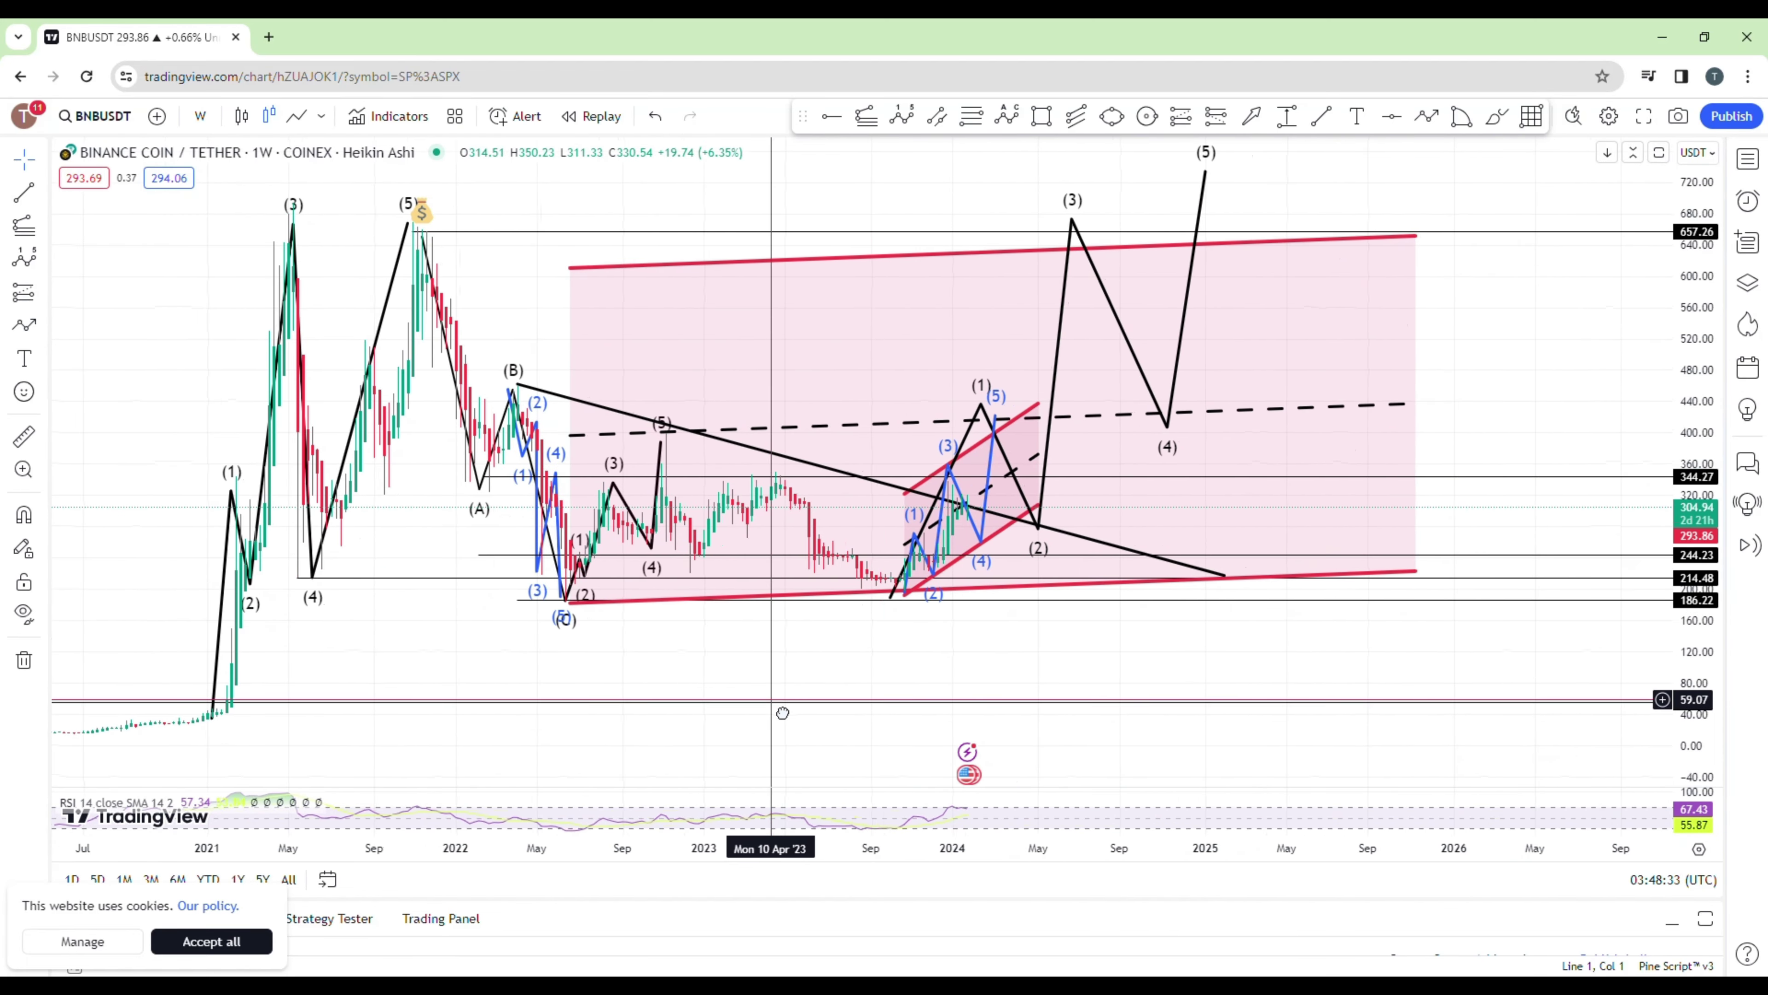